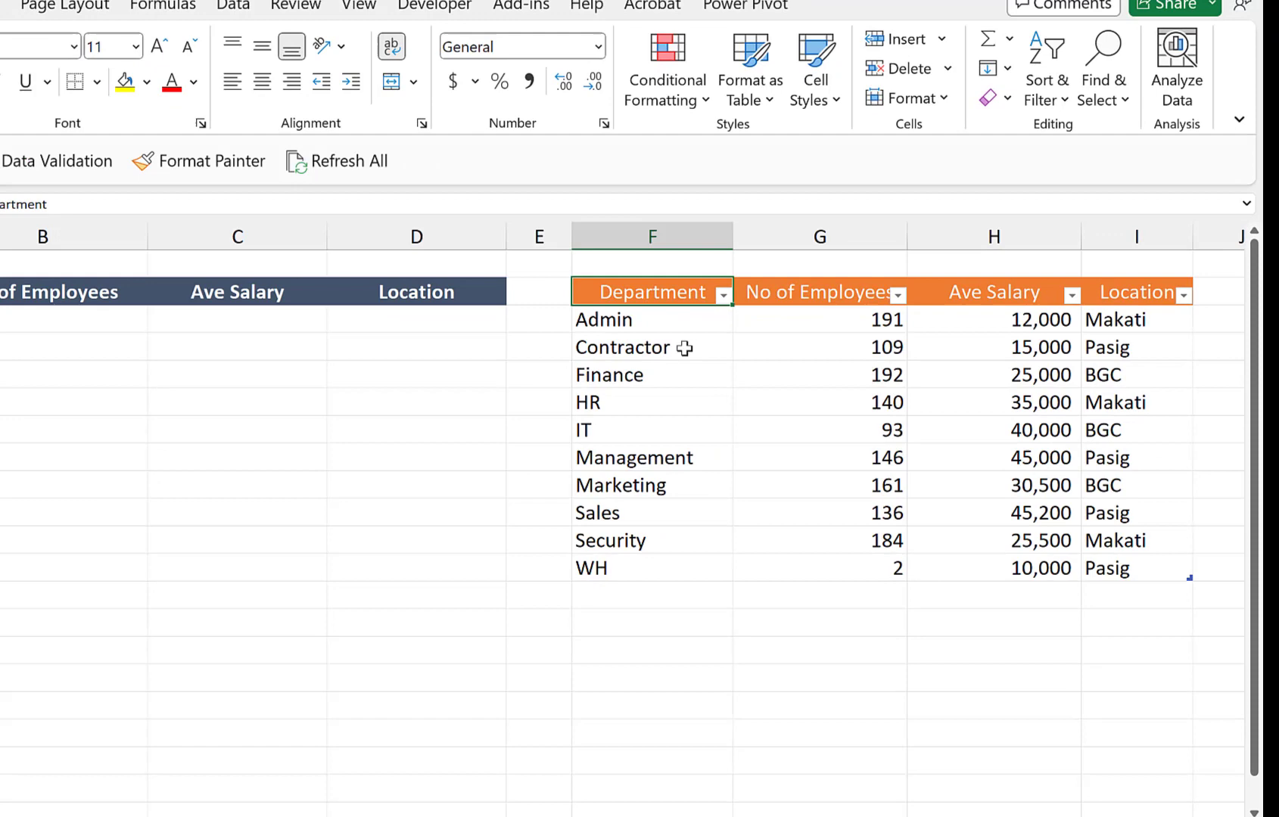
Start an XLOOKUP in B3 with Finance in A3 as the lookup value
{"action": "mouse_move", "coordinate": [757, 313]}
{"action": "left_mouse_down"}
{"action": "mouse_move", "coordinate": [1039, 519]}
{"action": "mouse_move", "coordinate": [1123, 539]}
{"action": "mouse_move", "coordinate": [1079, 573]}
{"action": "left_mouse_up"}
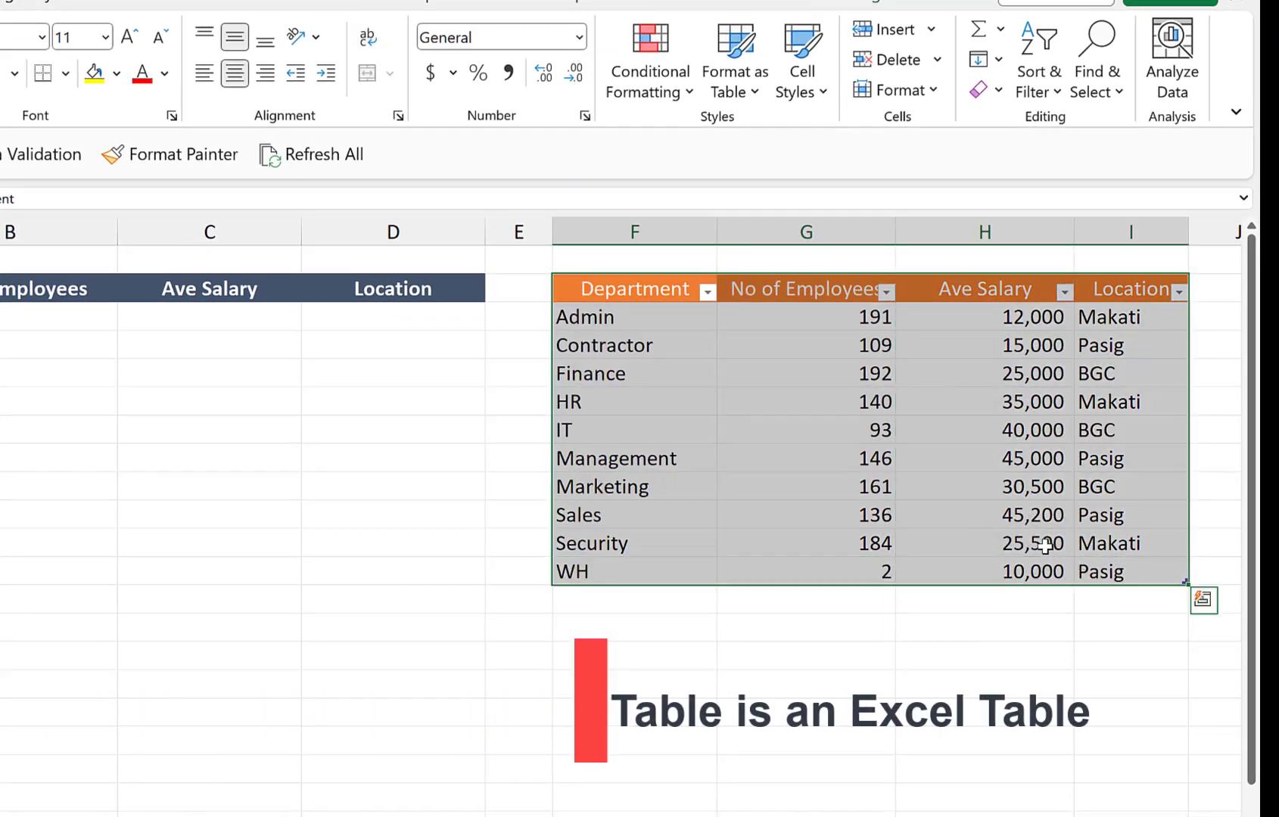
{"action": "left_click", "coordinate": [133, 435]}
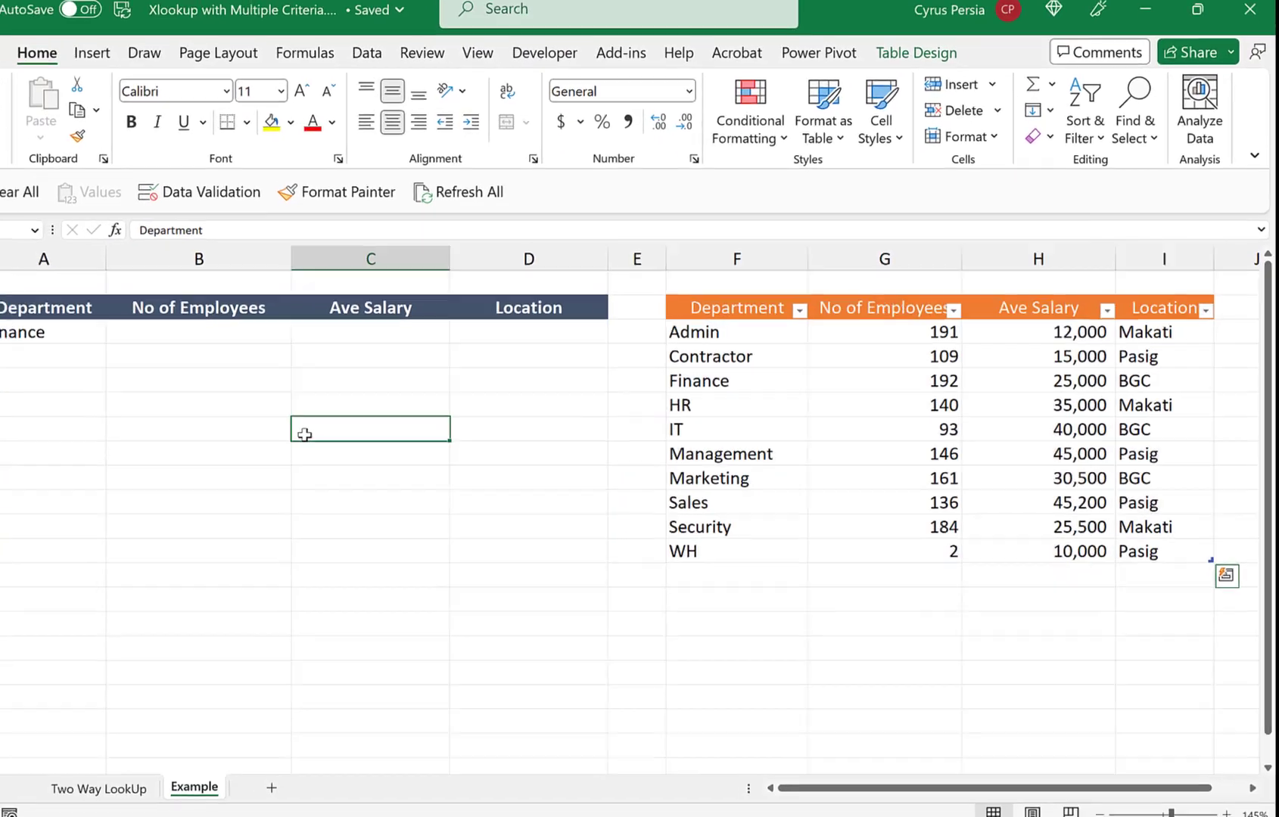
{"action": "left_click", "coordinate": [179, 339]}
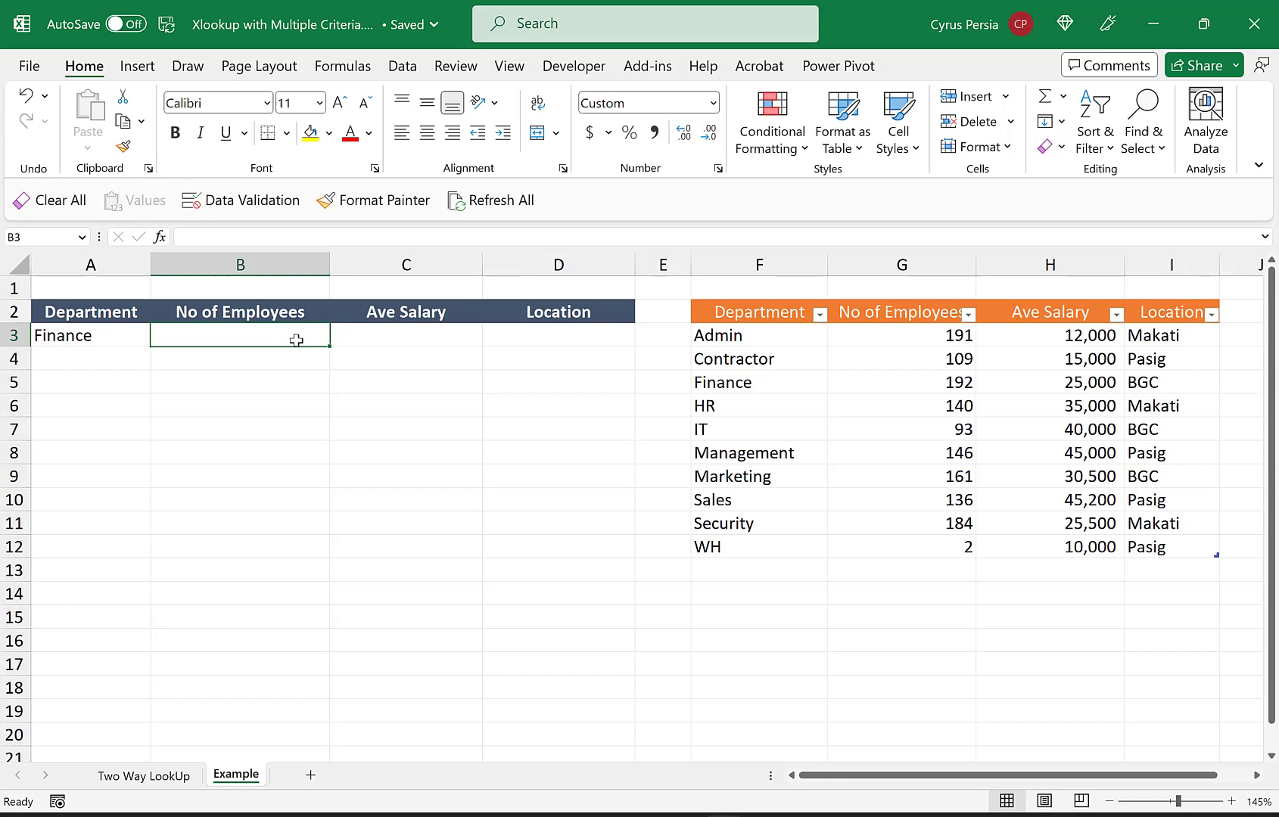
{"action": "type", "text": "=xl"}
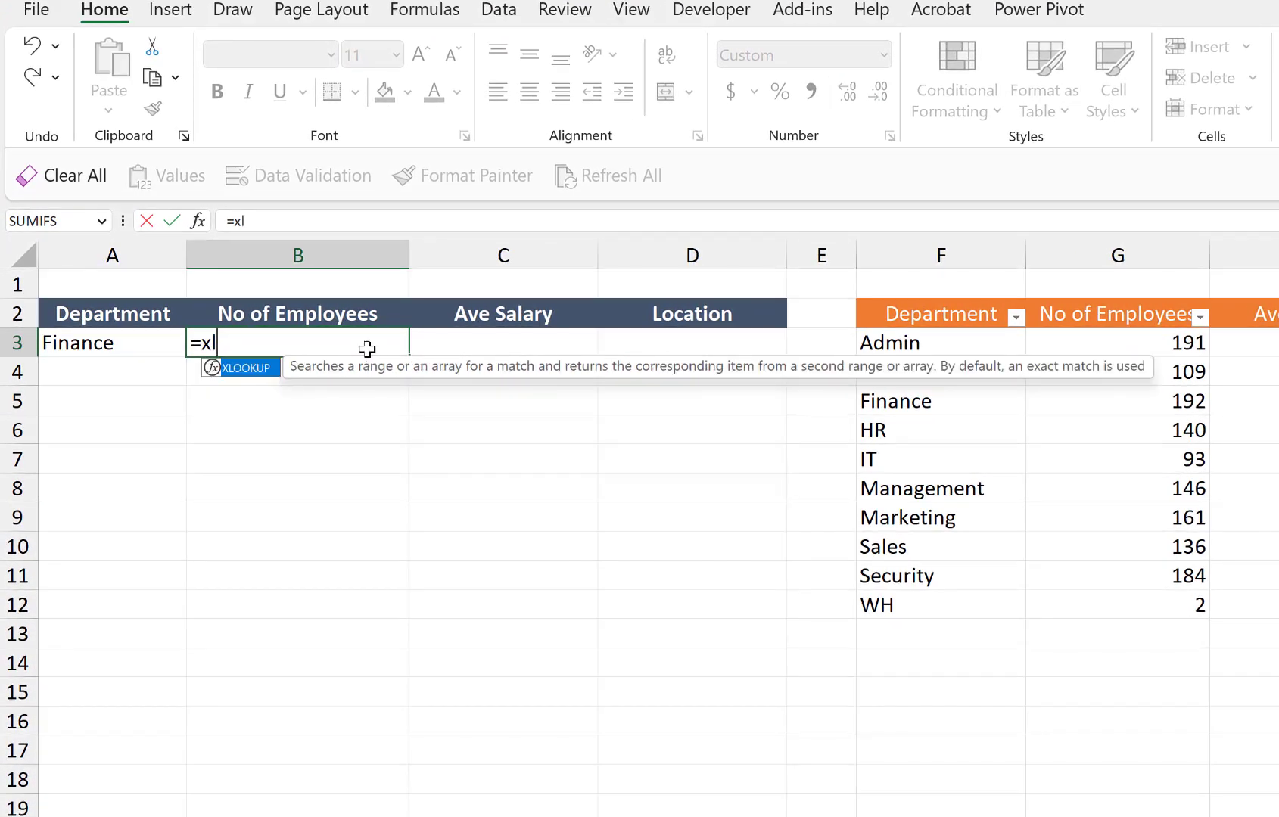
{"action": "key", "text": "Tab"}
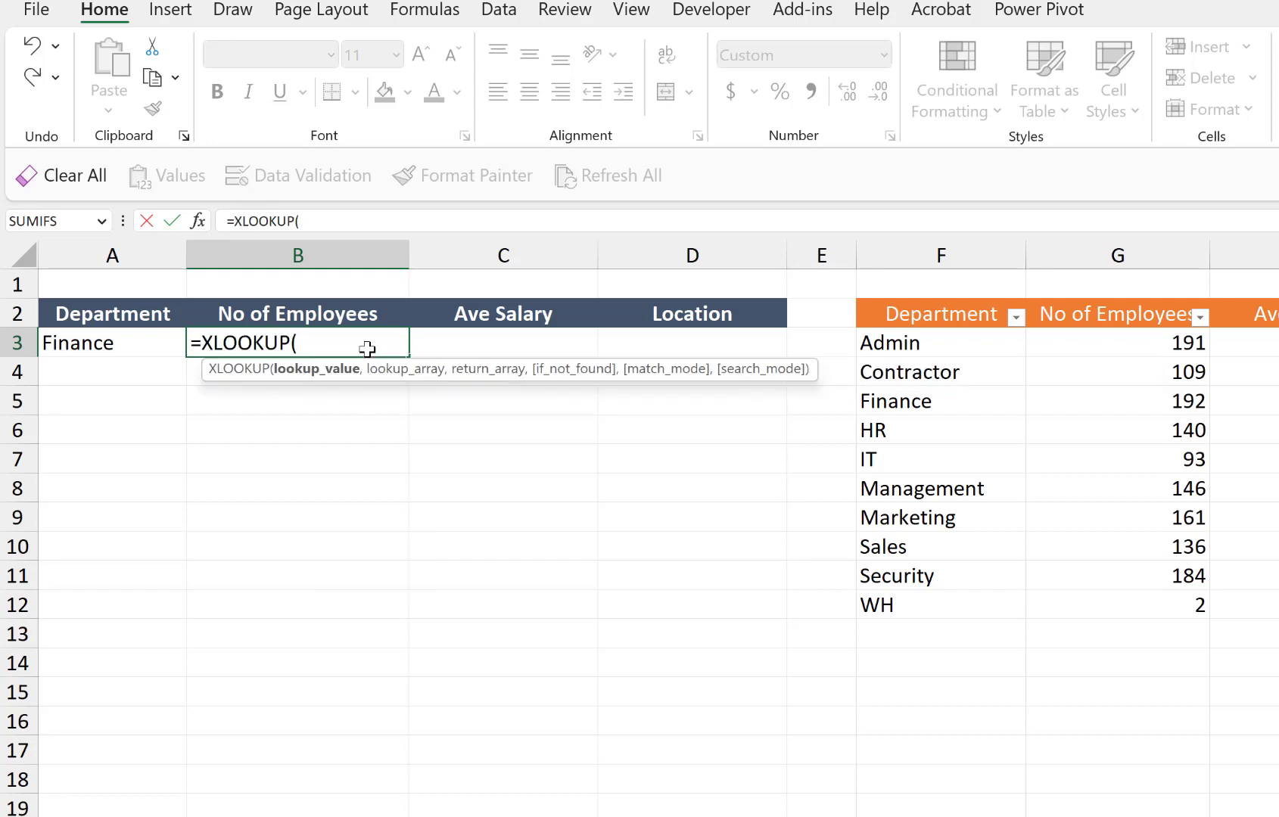
{"action": "left_click", "coordinate": [135, 345]}
Search the Department column and return No of Employees through Location, spilling 192, 25,000 and BGC
{"action": "type", "text": ","}
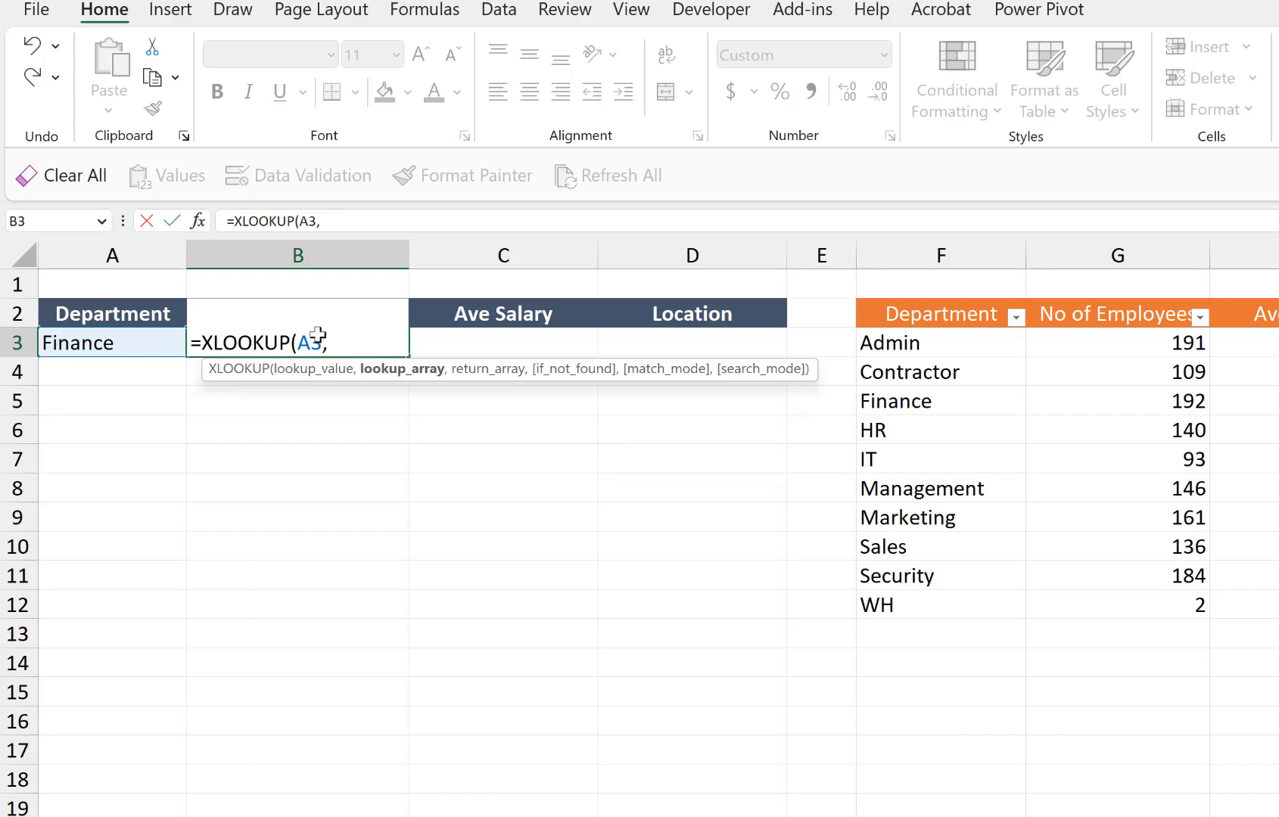
{"action": "left_click", "coordinate": [956, 299]}
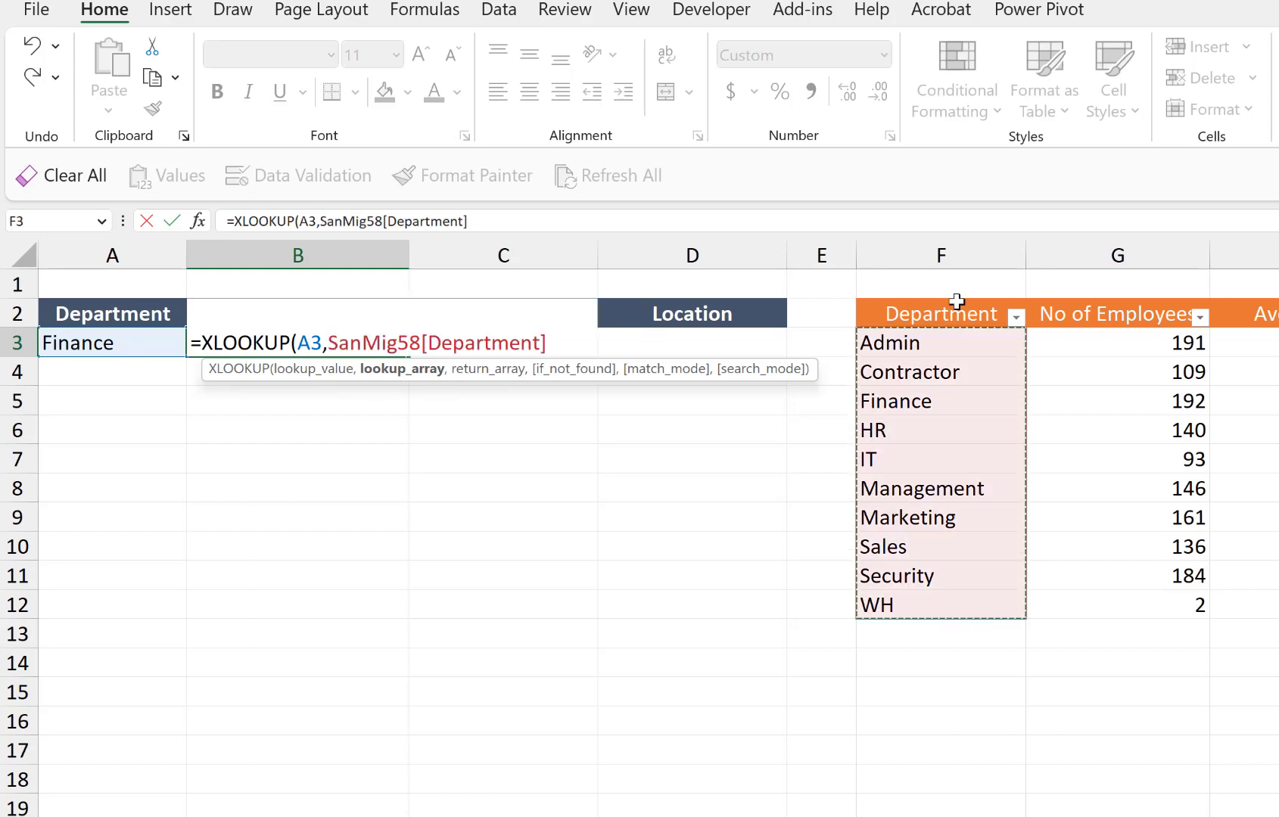
{"action": "type", "text": ","}
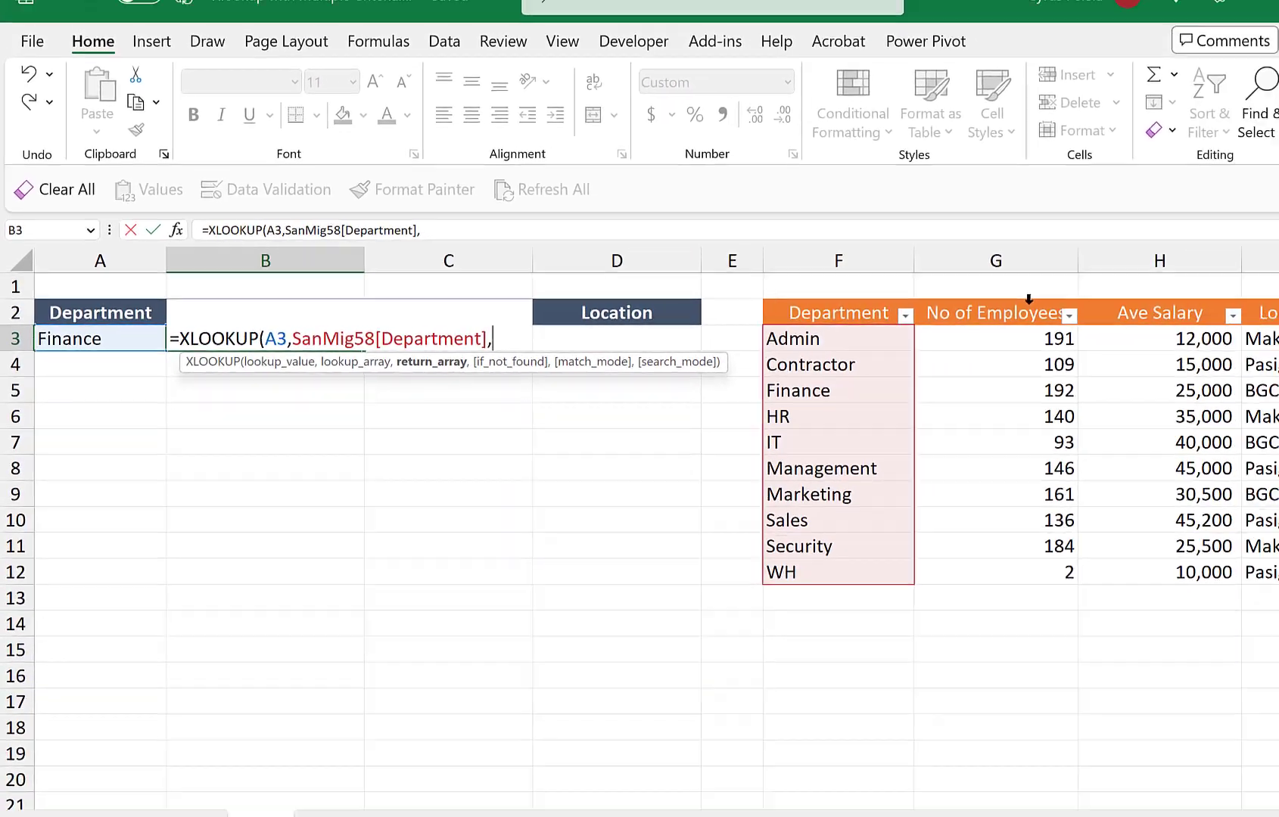
{"action": "left_click", "coordinate": [1151, 298]}
{"action": "left_click_drag", "start_coordinate": [931, 299], "coordinate": [1163, 311]}
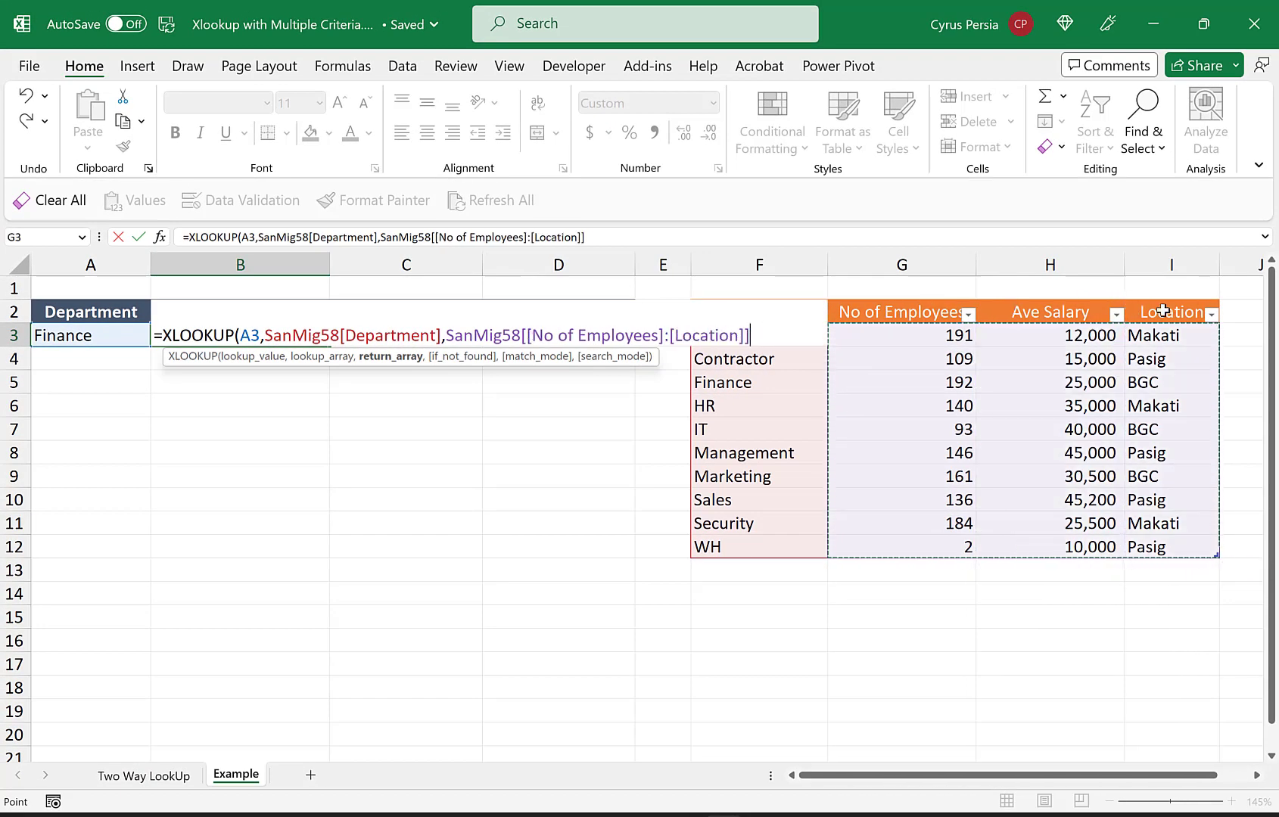
{"action": "type", "text": ")"}
{"action": "key", "text": "Return"}
{"action": "left_click", "coordinate": [270, 331]}
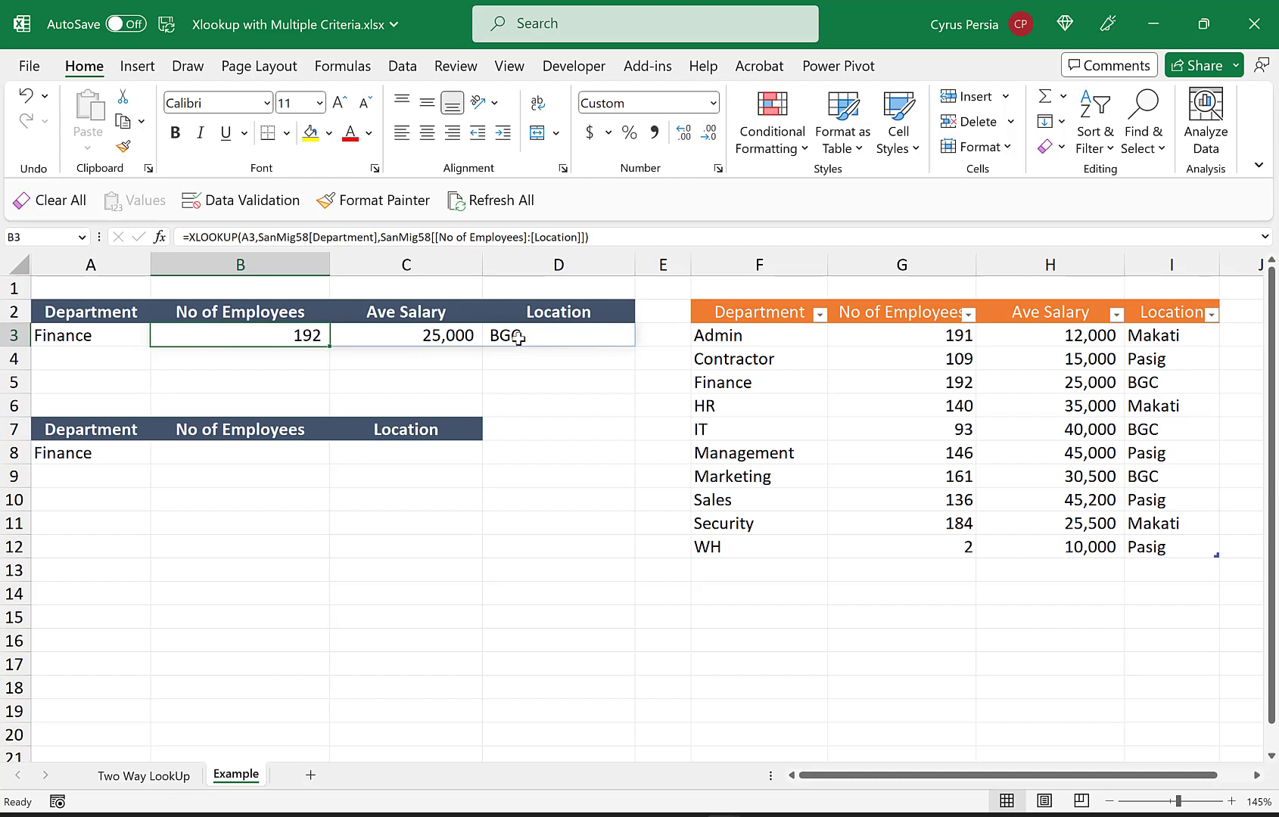
Start an XLOOKUP in B8 matching A8's Finance against the table's Department column
{"action": "left_click", "coordinate": [286, 460]}
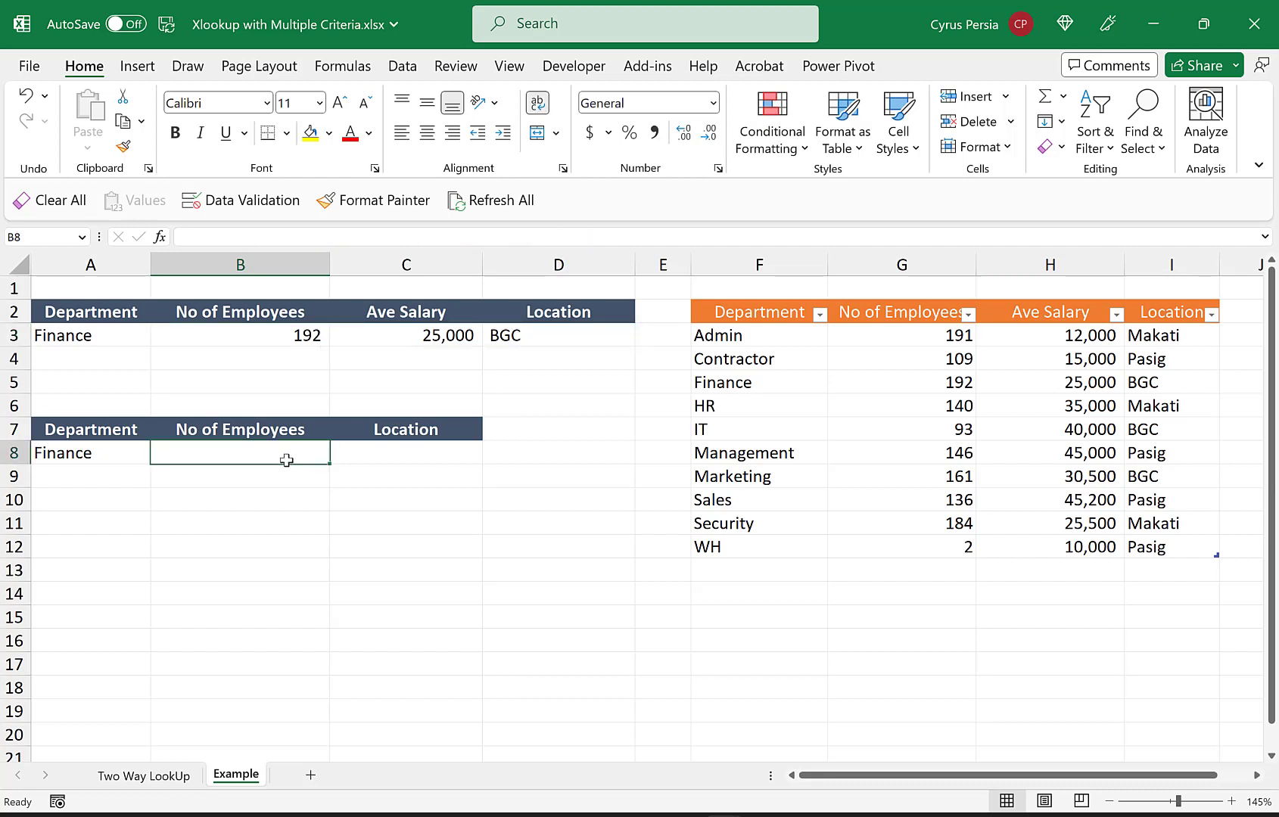
{"action": "type", "text": "=xl"}
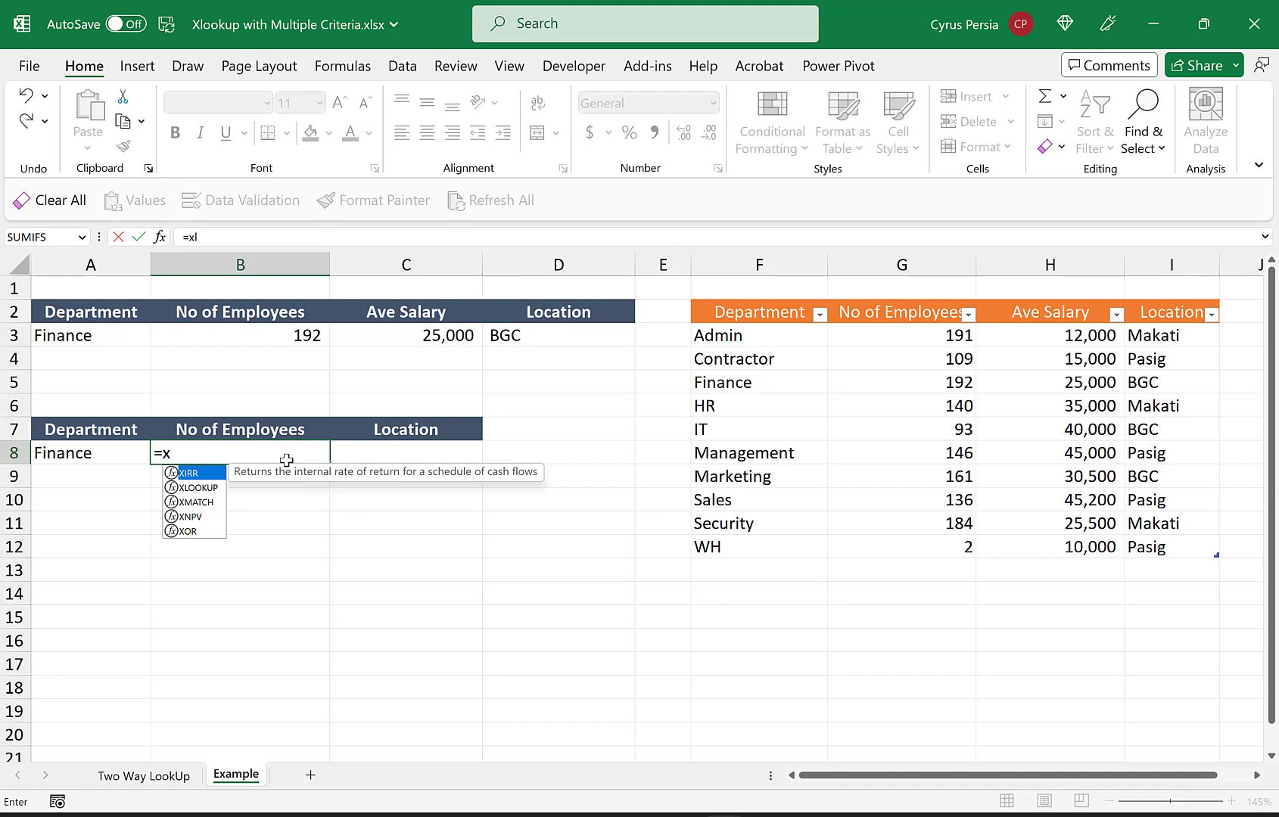
{"action": "key", "text": "Tab"}
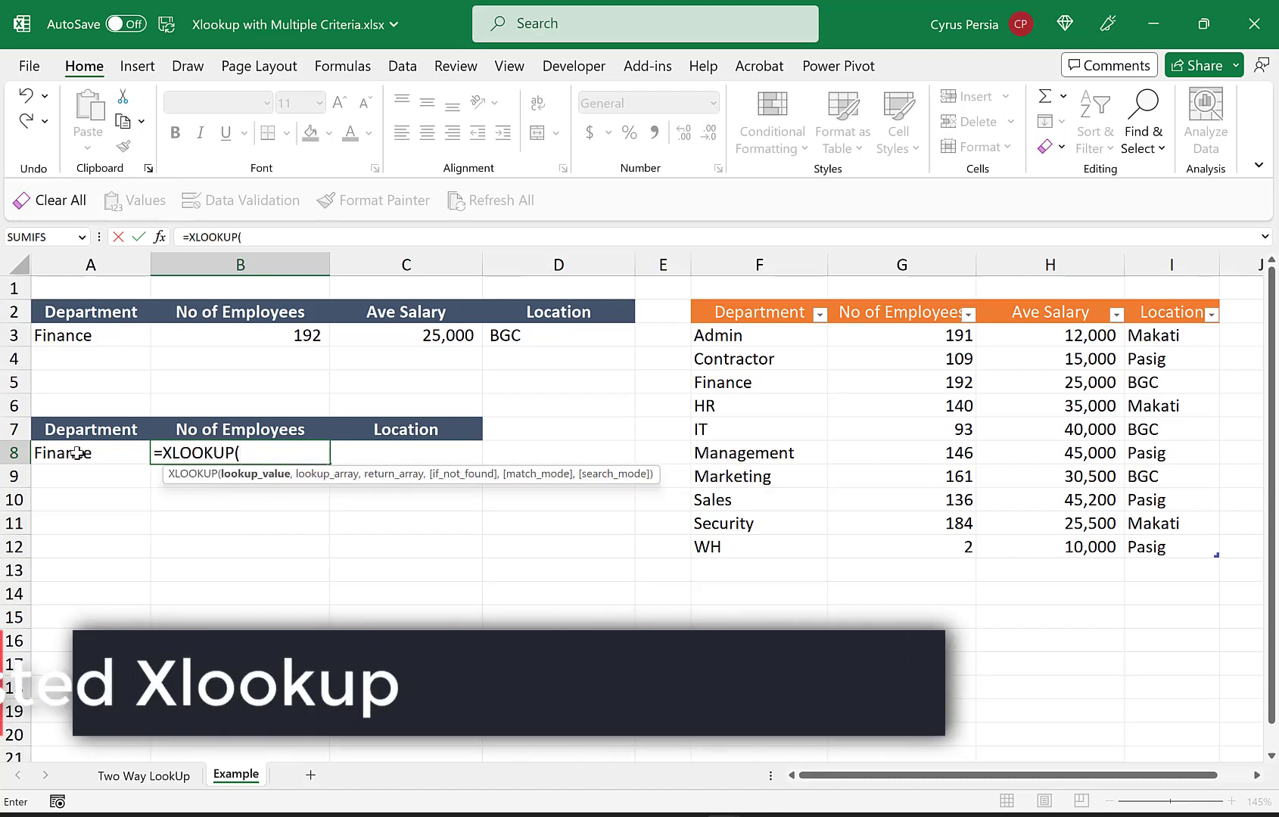
{"action": "left_click", "coordinate": [78, 452]}
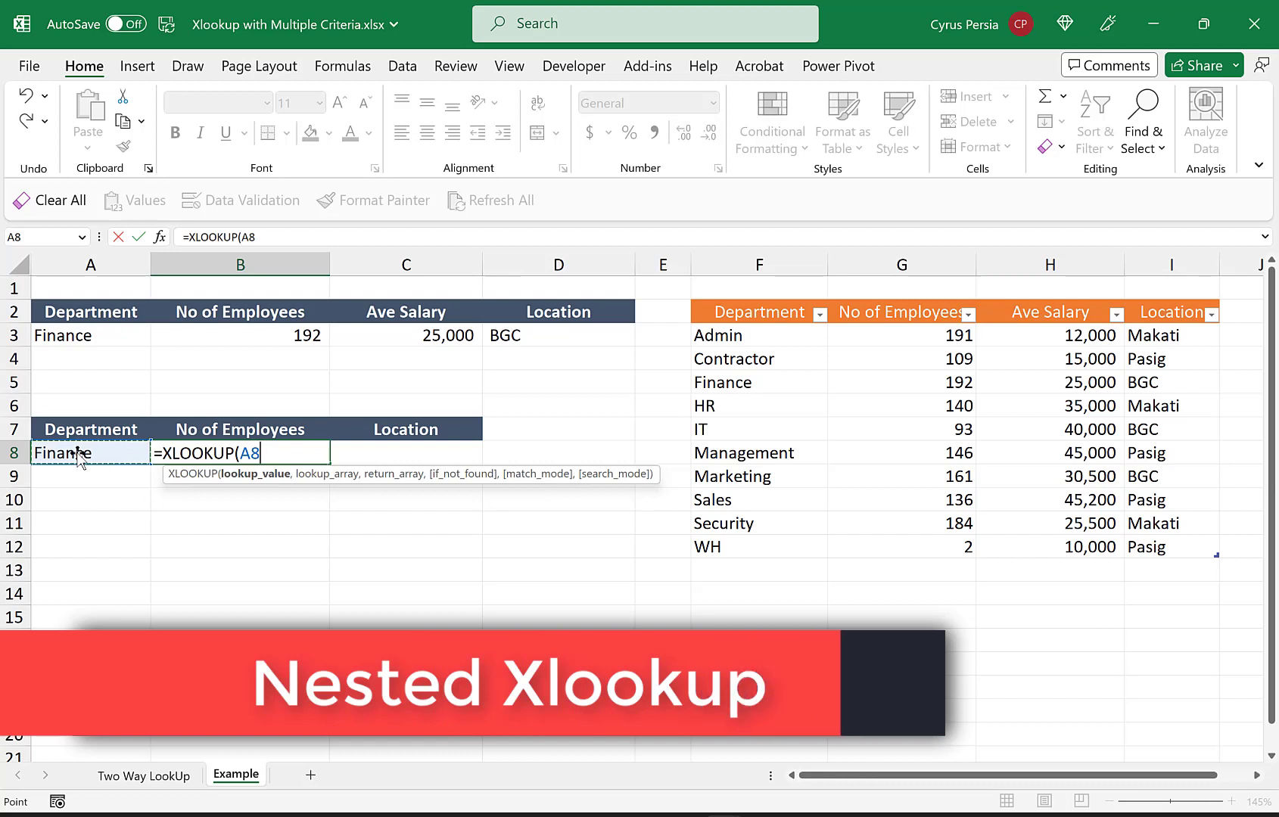
{"action": "type", "text": ","}
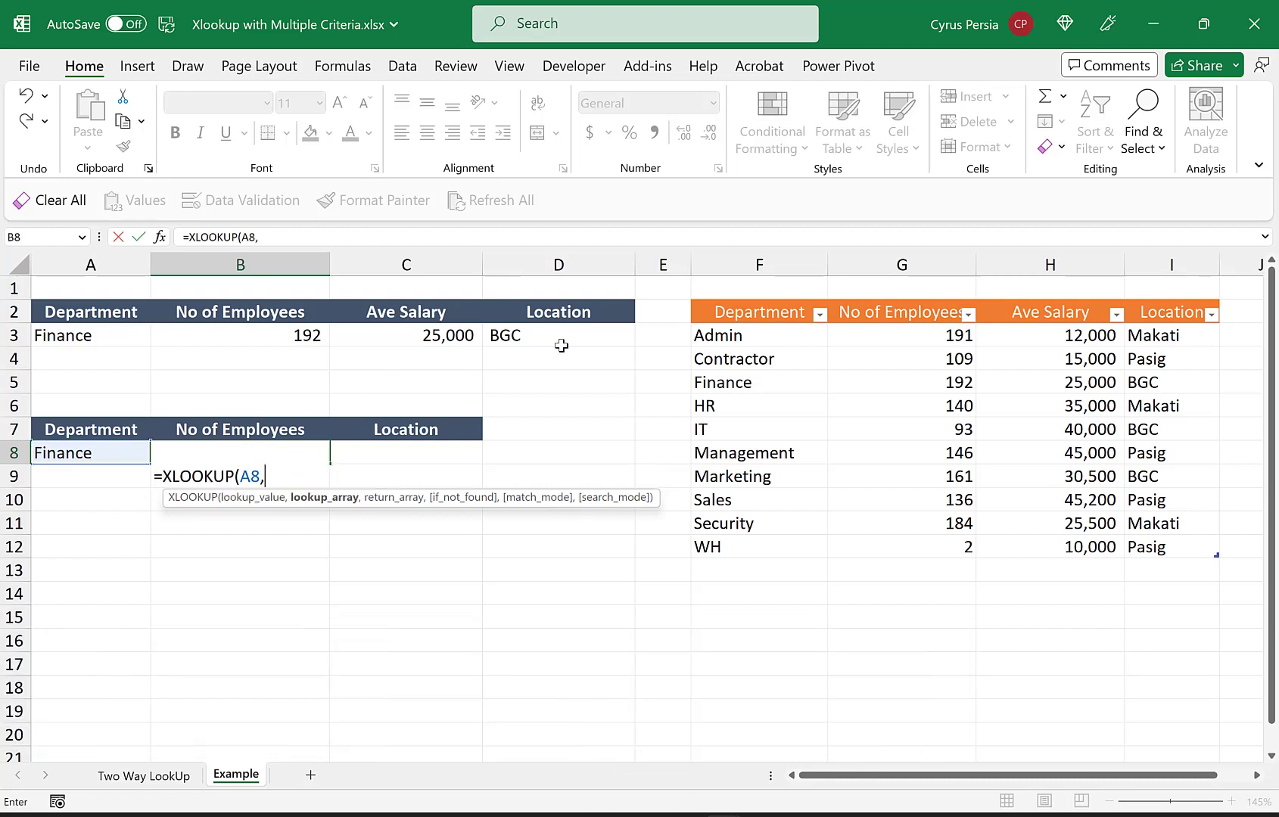
{"action": "left_click", "coordinate": [756, 297]}
{"action": "type", "text": ","}
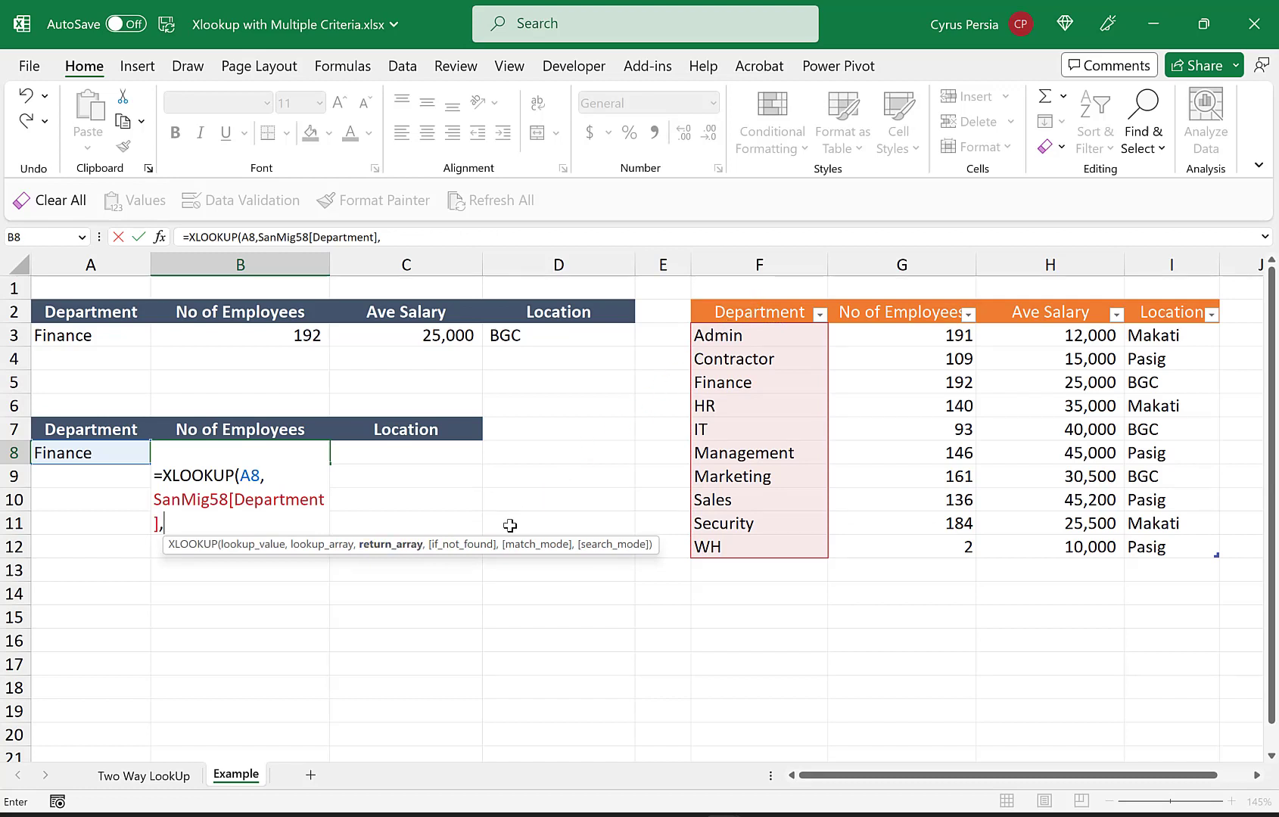
{"action": "type", "text": "xl"}
{"action": "key", "text": "Tab"}
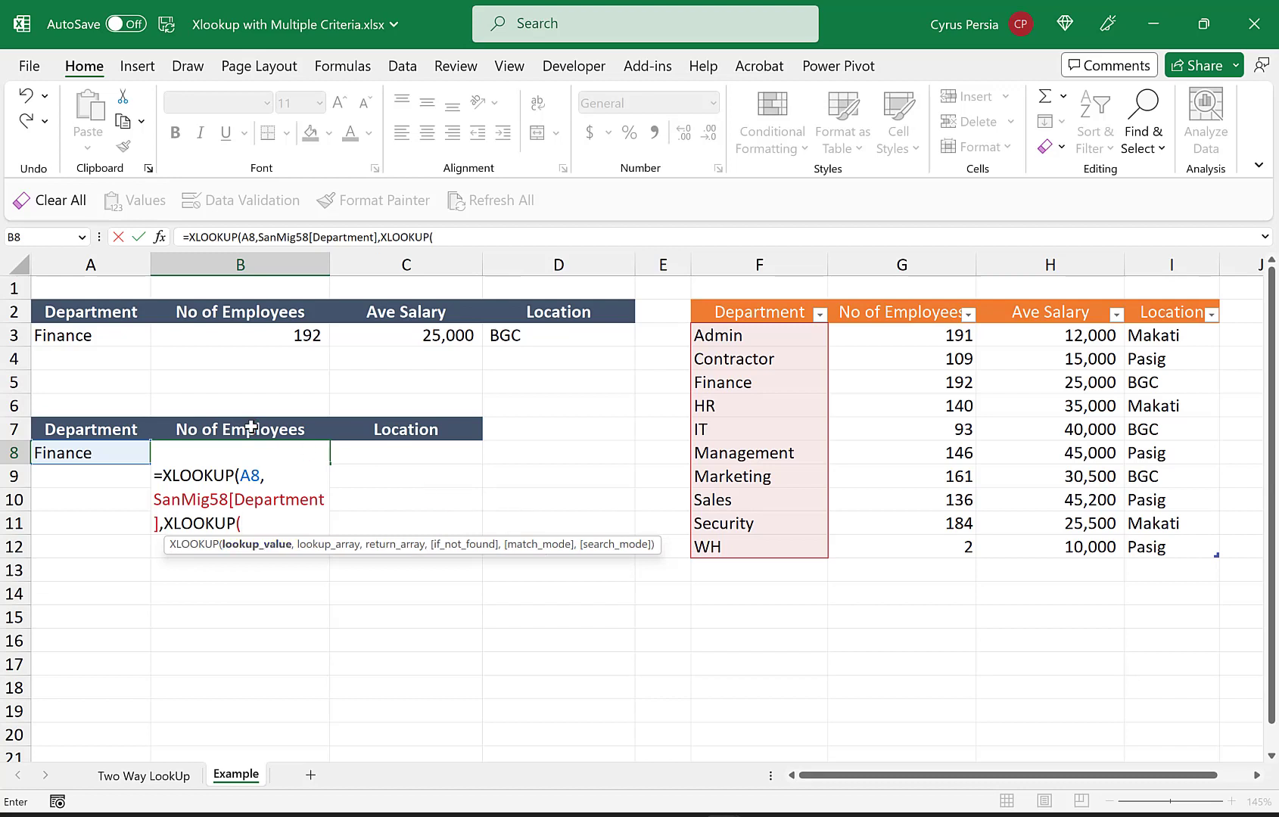
Nest an inner XLOOKUP matching B7's header across the No of Employees–Location headers, returning 192
{"action": "left_click", "coordinate": [251, 428]}
{"action": "type", "text": ","}
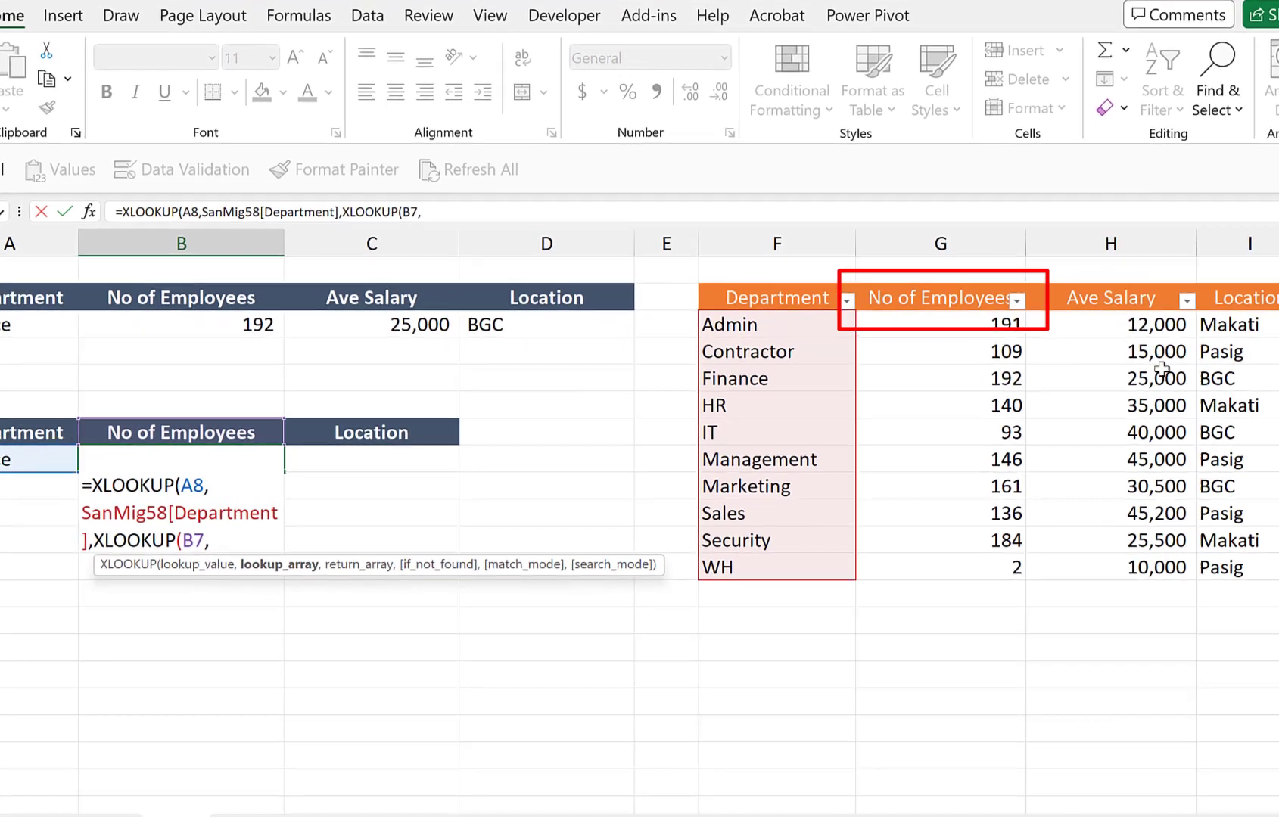
{"action": "left_click_drag", "start_coordinate": [930, 299], "coordinate": [1233, 300]}
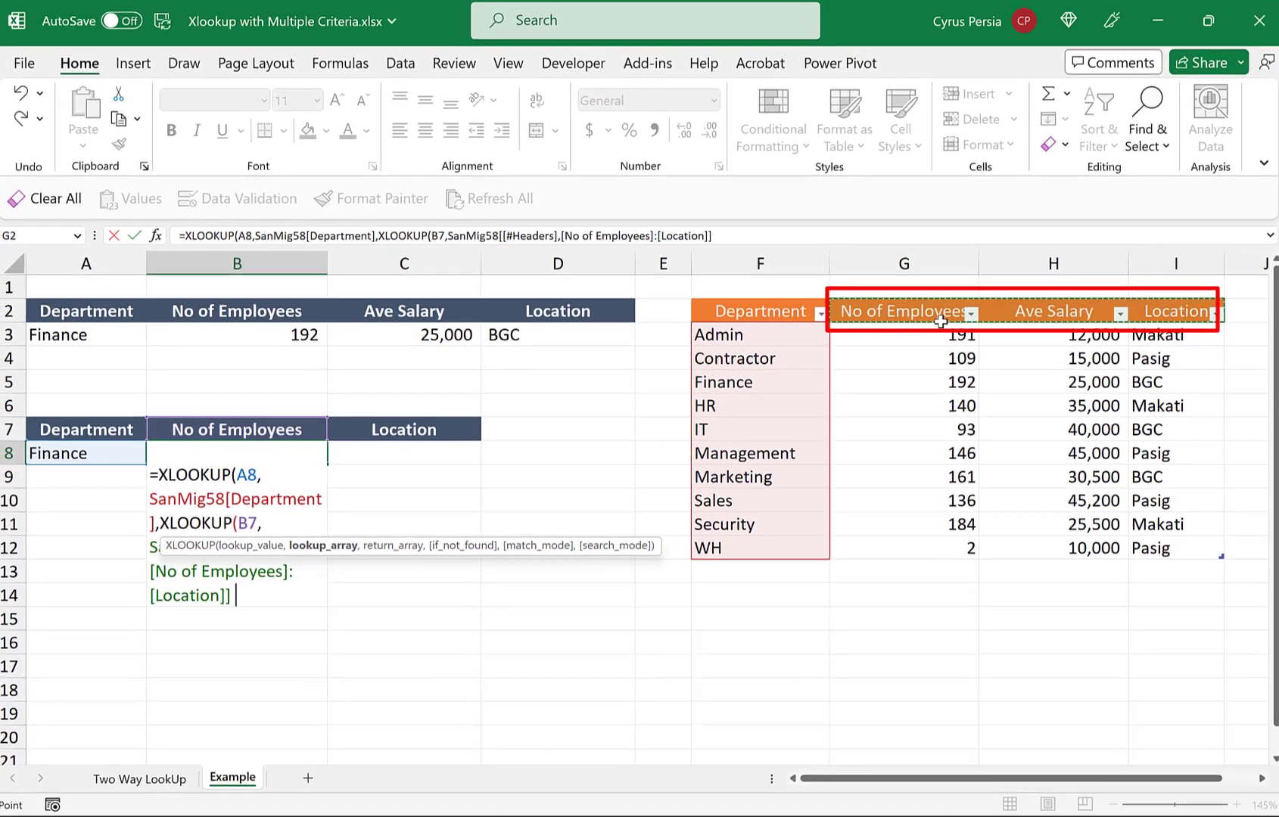
{"action": "type", "text": ","}
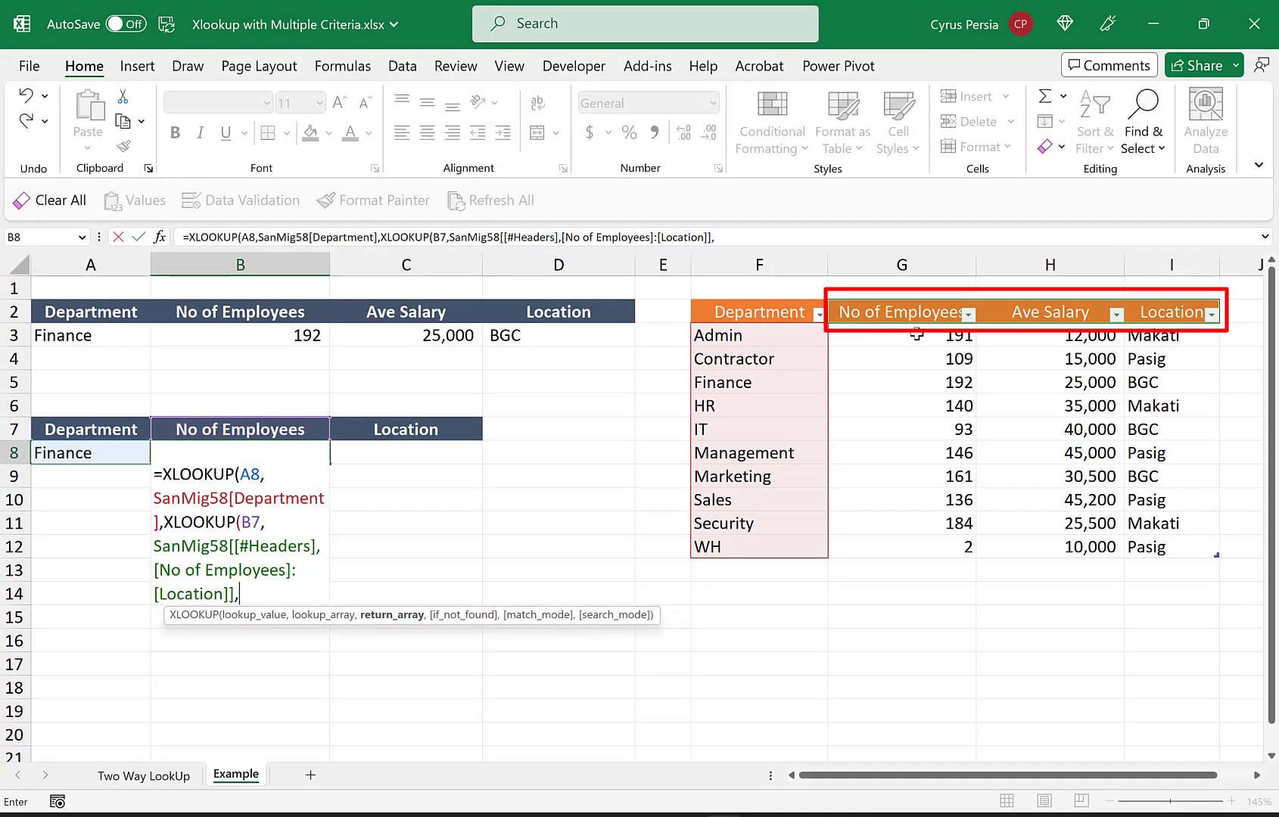
{"action": "left_click", "coordinate": [919, 337]}
{"action": "left_click_drag", "start_coordinate": [978, 409], "coordinate": [1159, 542]}
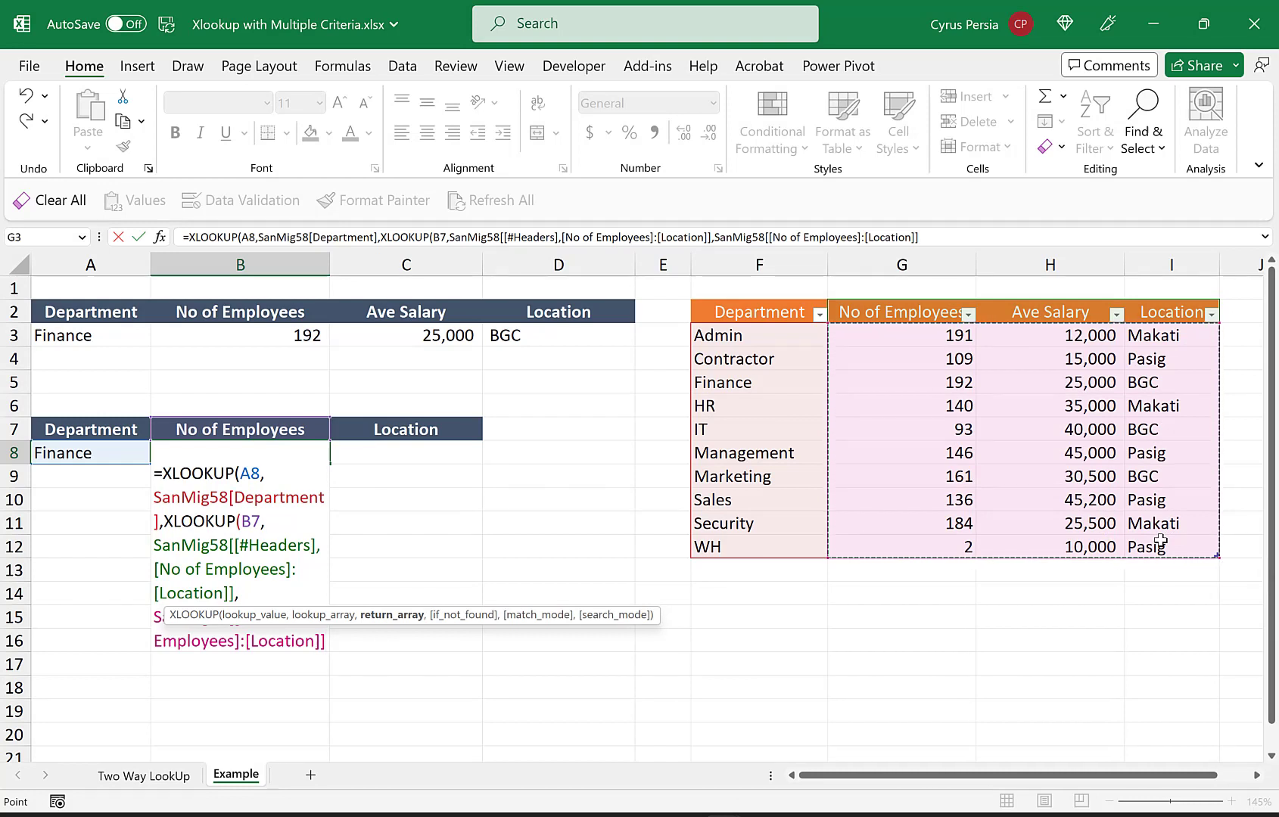
{"action": "type", "text": "))"}
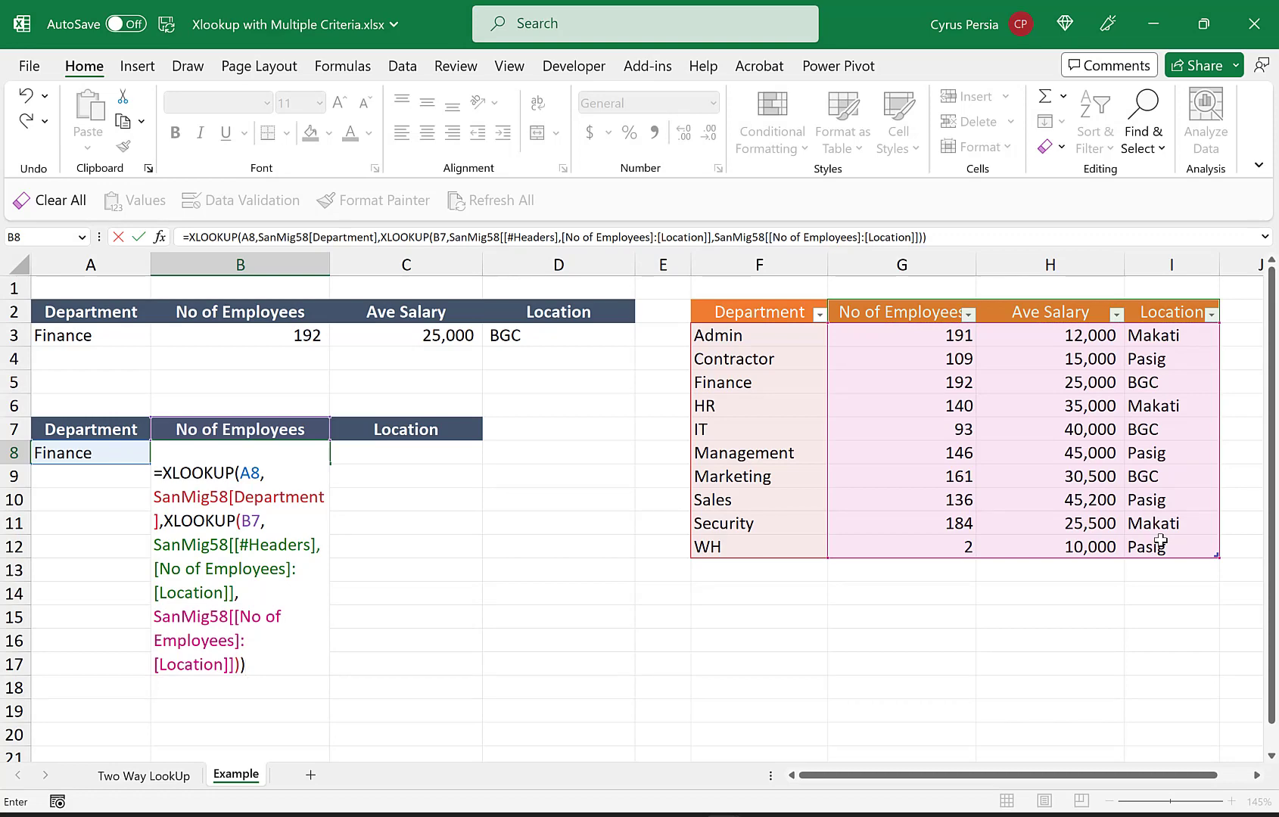
{"action": "key", "text": "Return"}
Copy B8's nested lookup into C8 and compare its shifted B8/C7 references causing #N/A
{"action": "left_click", "coordinate": [241, 452]}
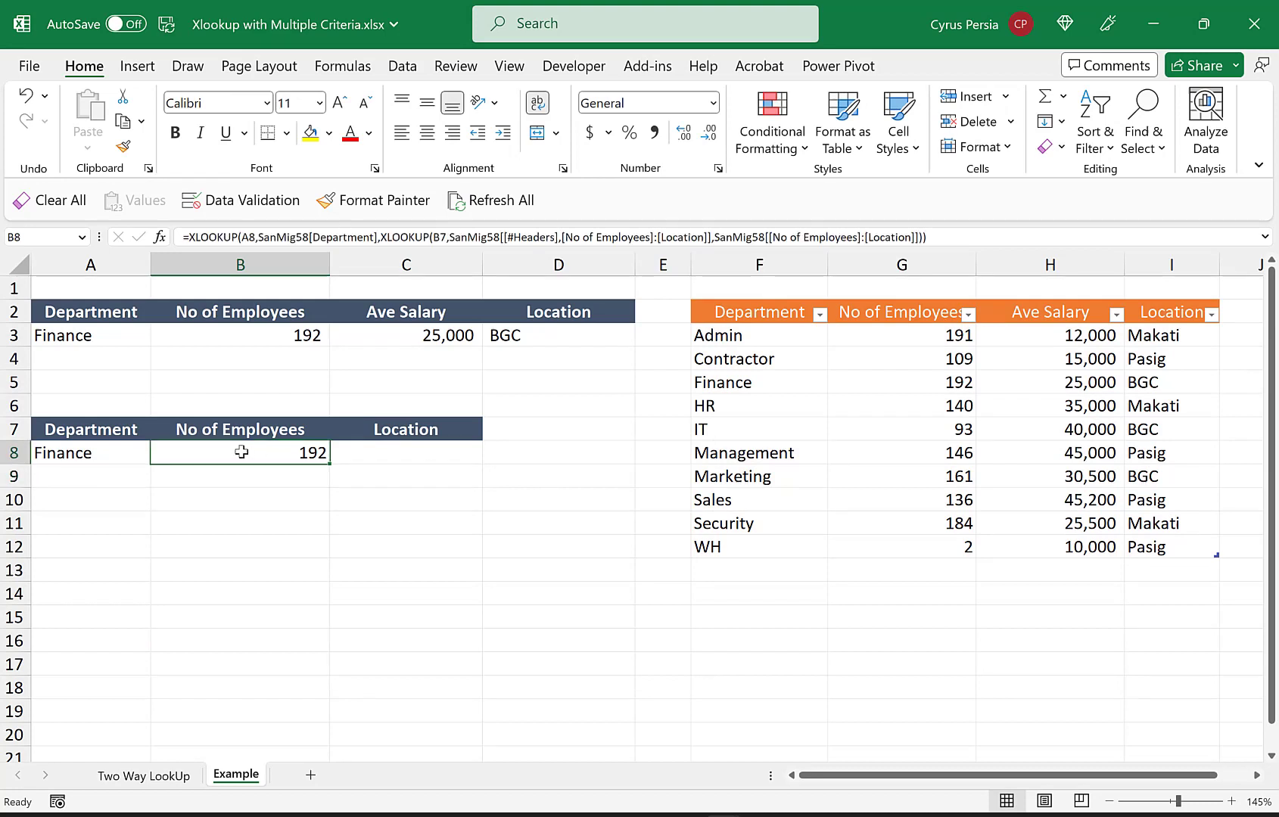
{"action": "key", "text": "ctrl+c"}
{"action": "key", "text": "Right"}
{"action": "key", "text": "Return"}
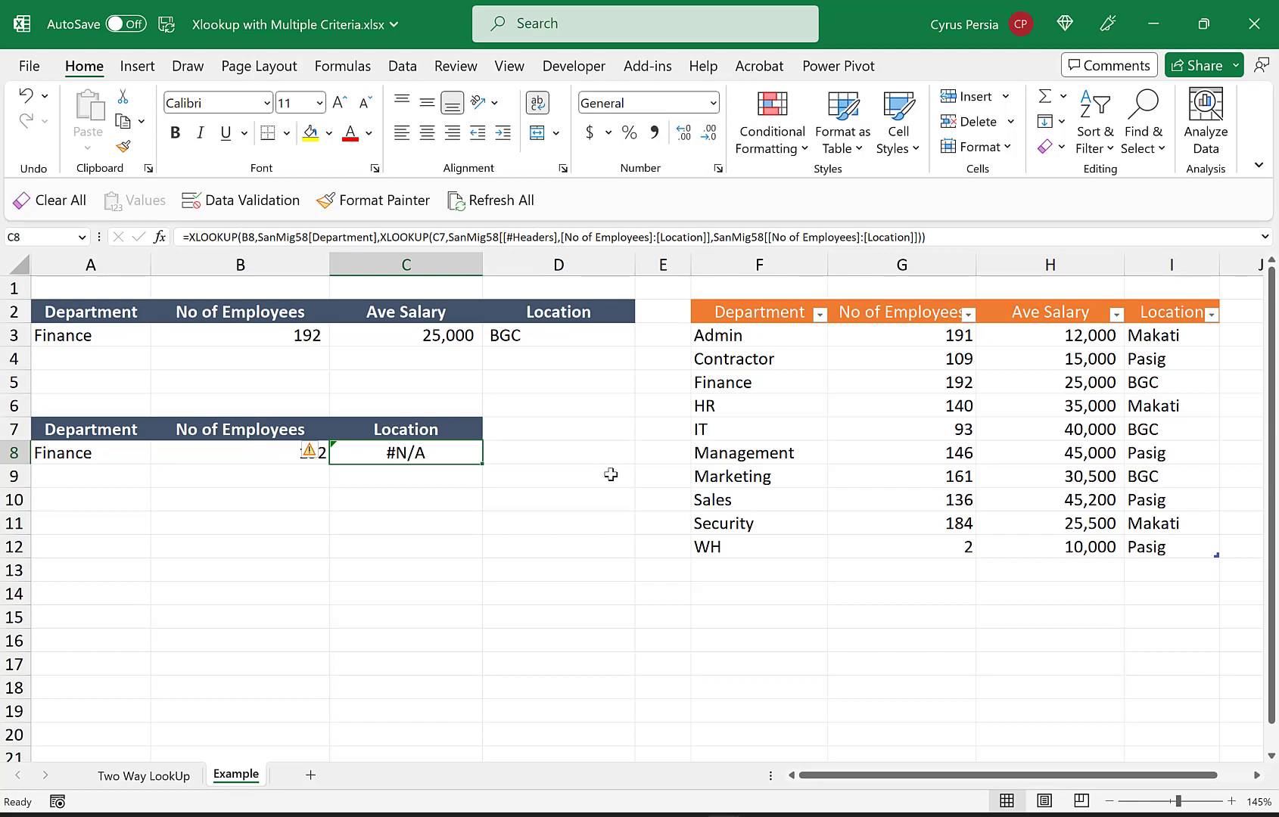
{"action": "key", "text": "F2"}
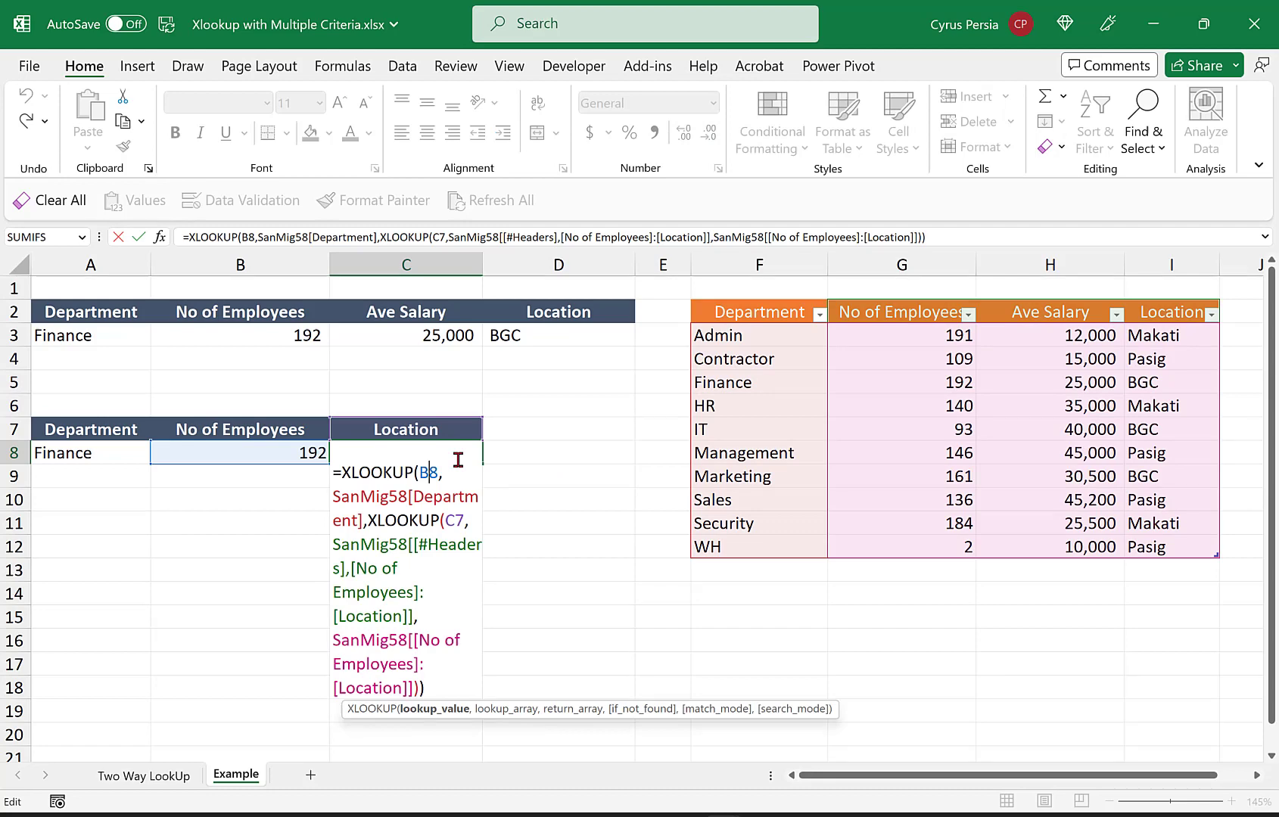
{"action": "key", "text": "Escape"}
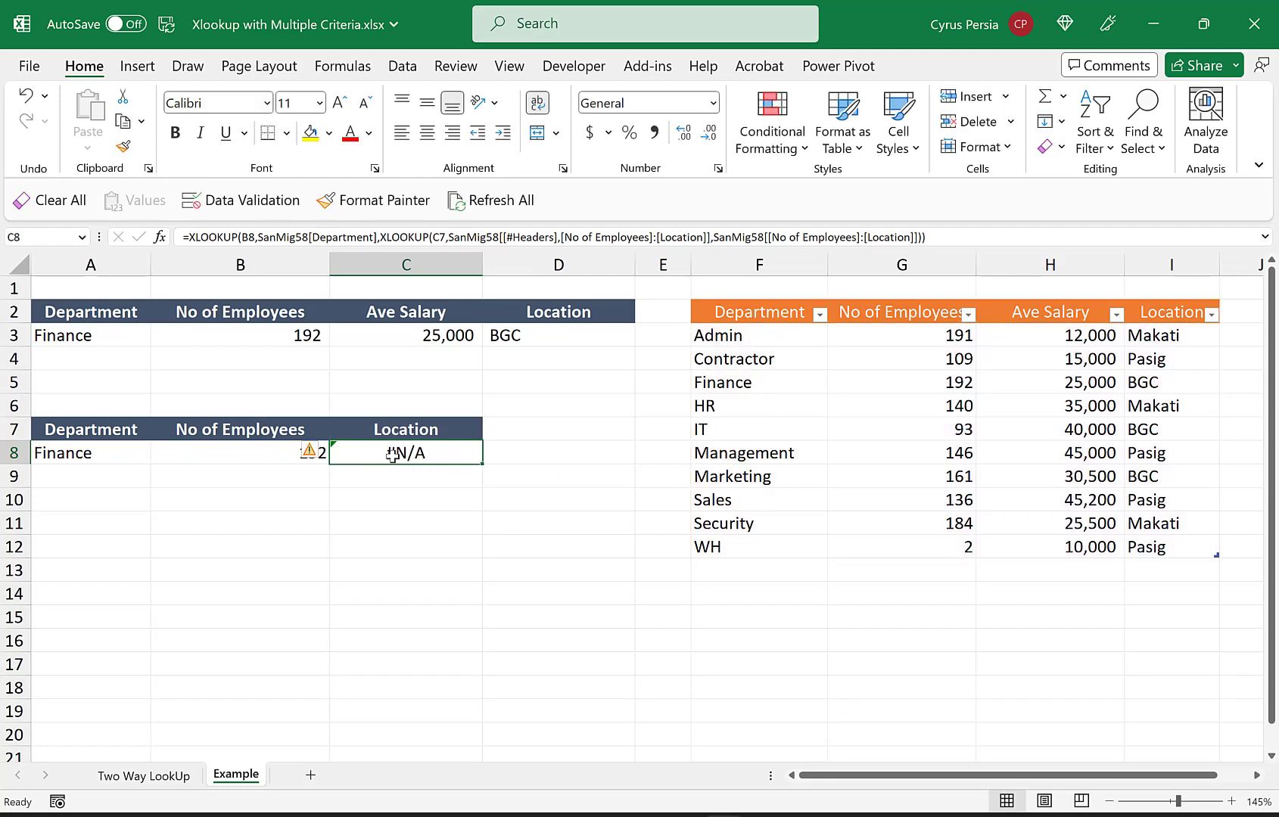
{"action": "left_click", "coordinate": [255, 451]}
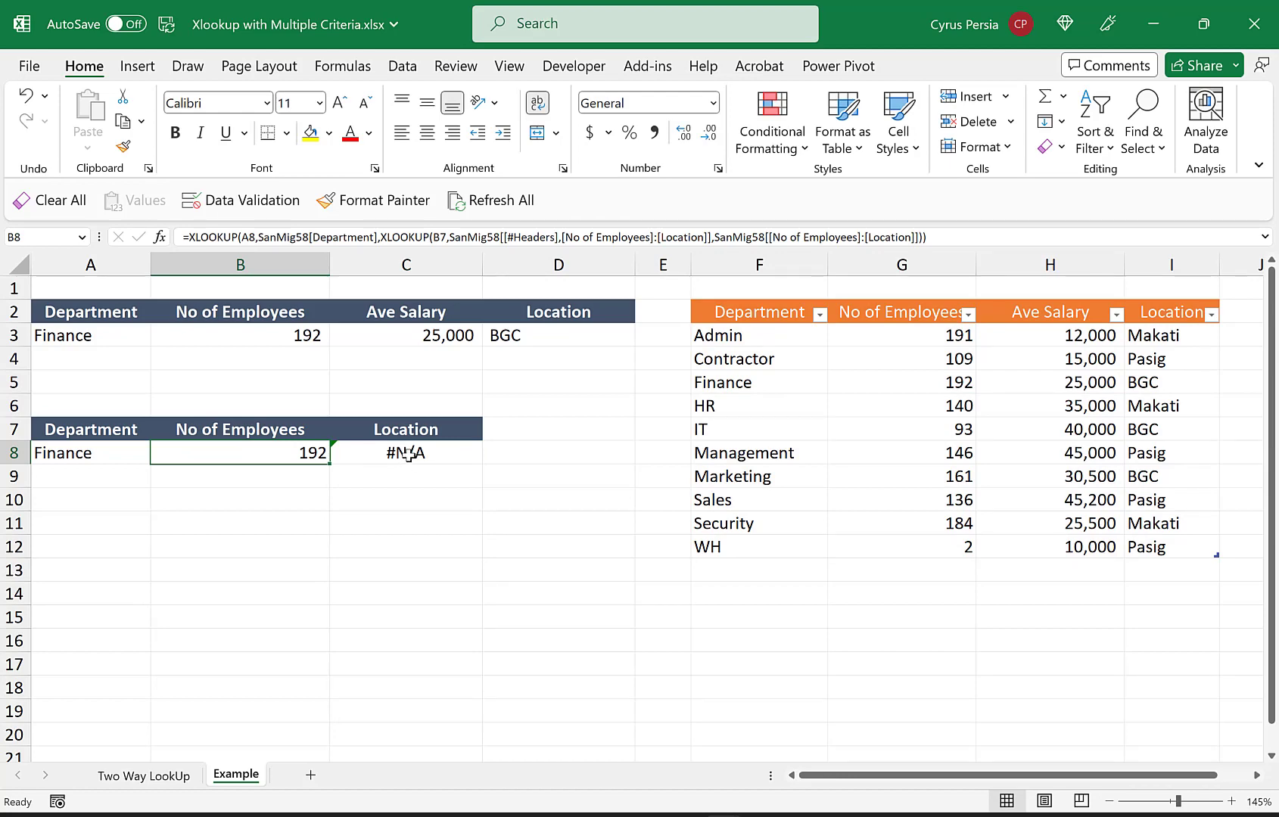
{"action": "left_click", "coordinate": [408, 453]}
Delete C8's #N/A result and change B8's references to mixed $A8 and B$7
{"action": "key", "text": "Delete"}
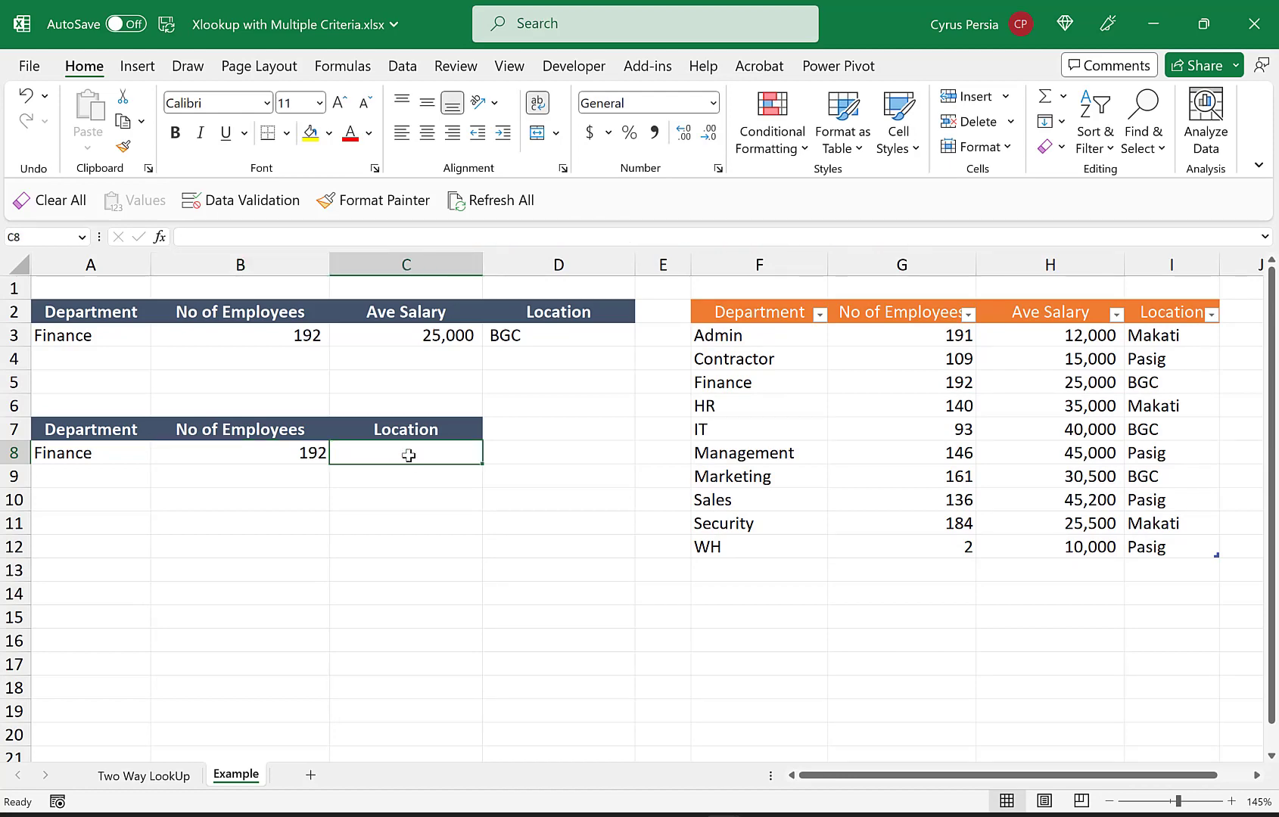
{"action": "key", "text": "Left"}
{"action": "key", "text": "F2"}
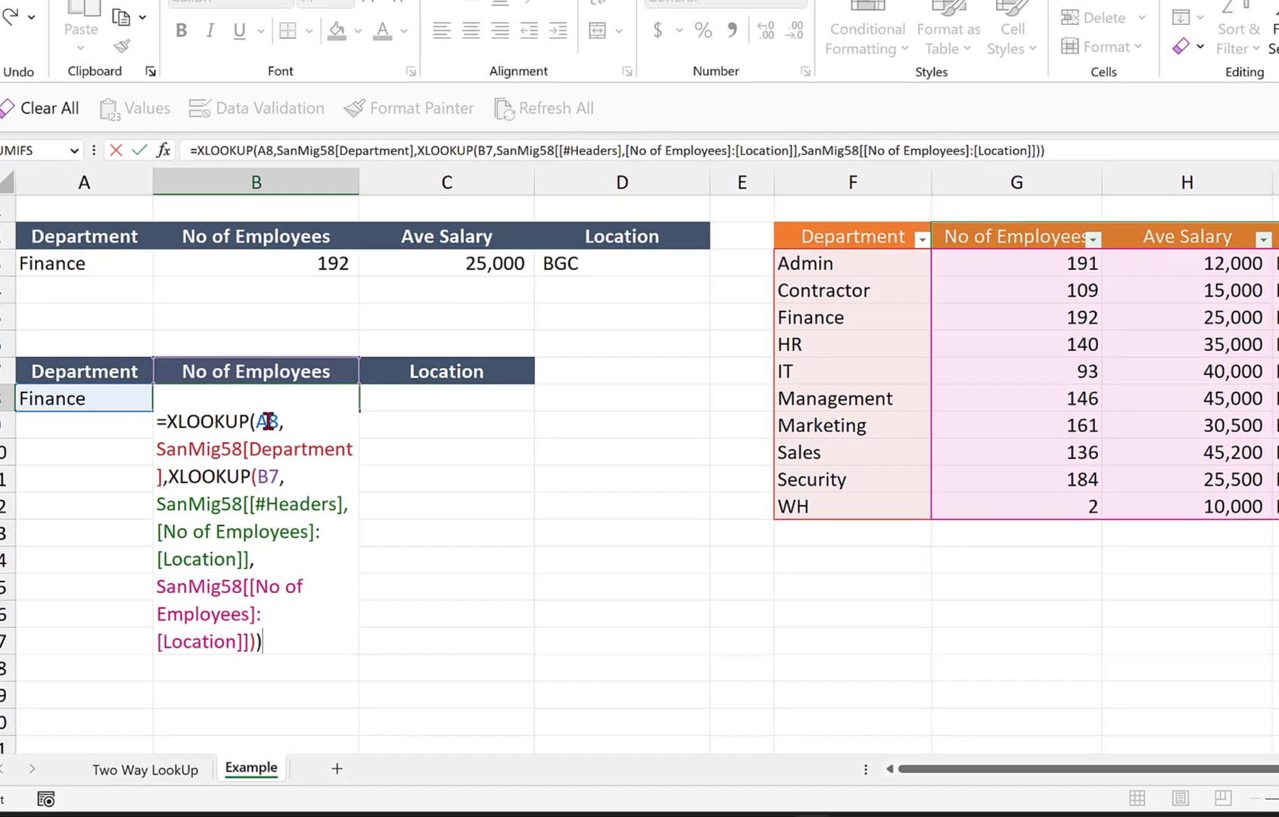
{"action": "left_click", "coordinate": [255, 475]}
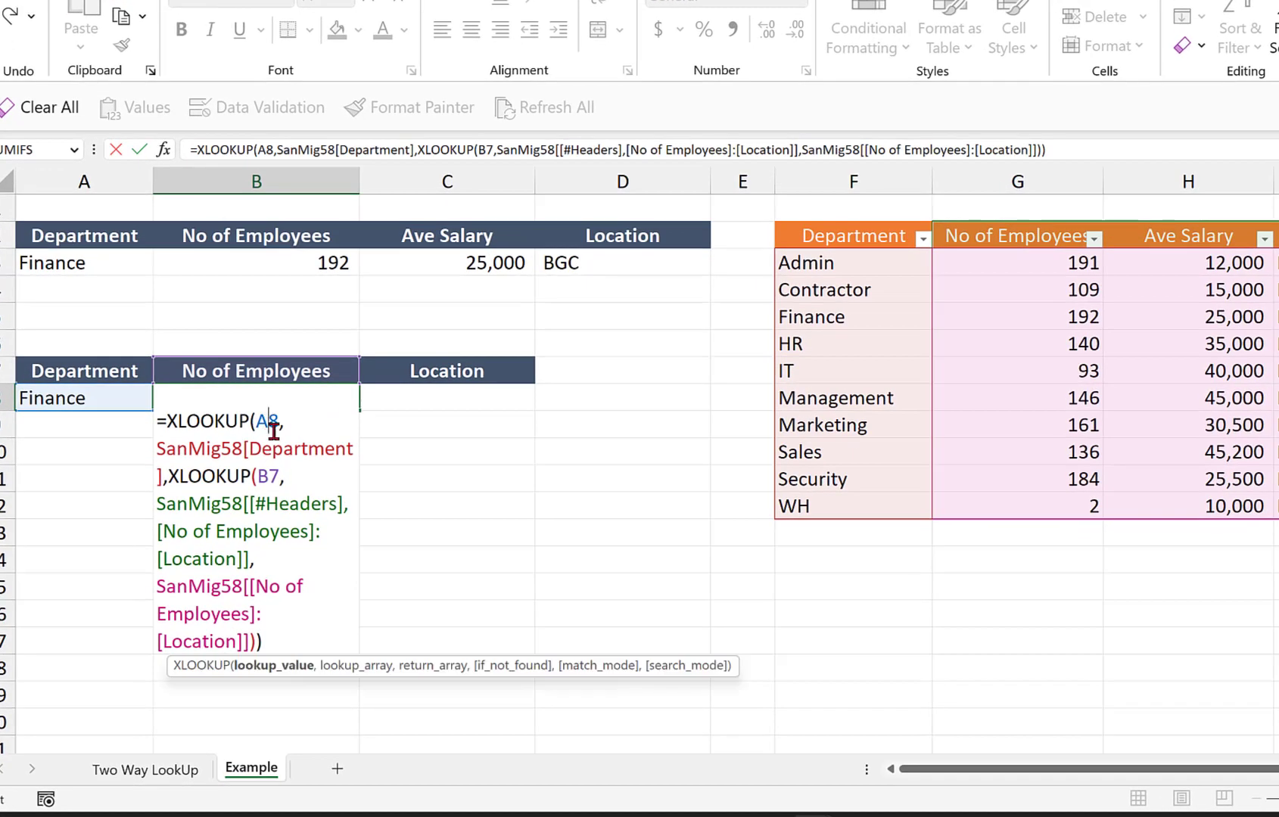
{"action": "key", "text": "F4"}
{"action": "key", "text": "F4"}
{"action": "key", "text": "F4"}
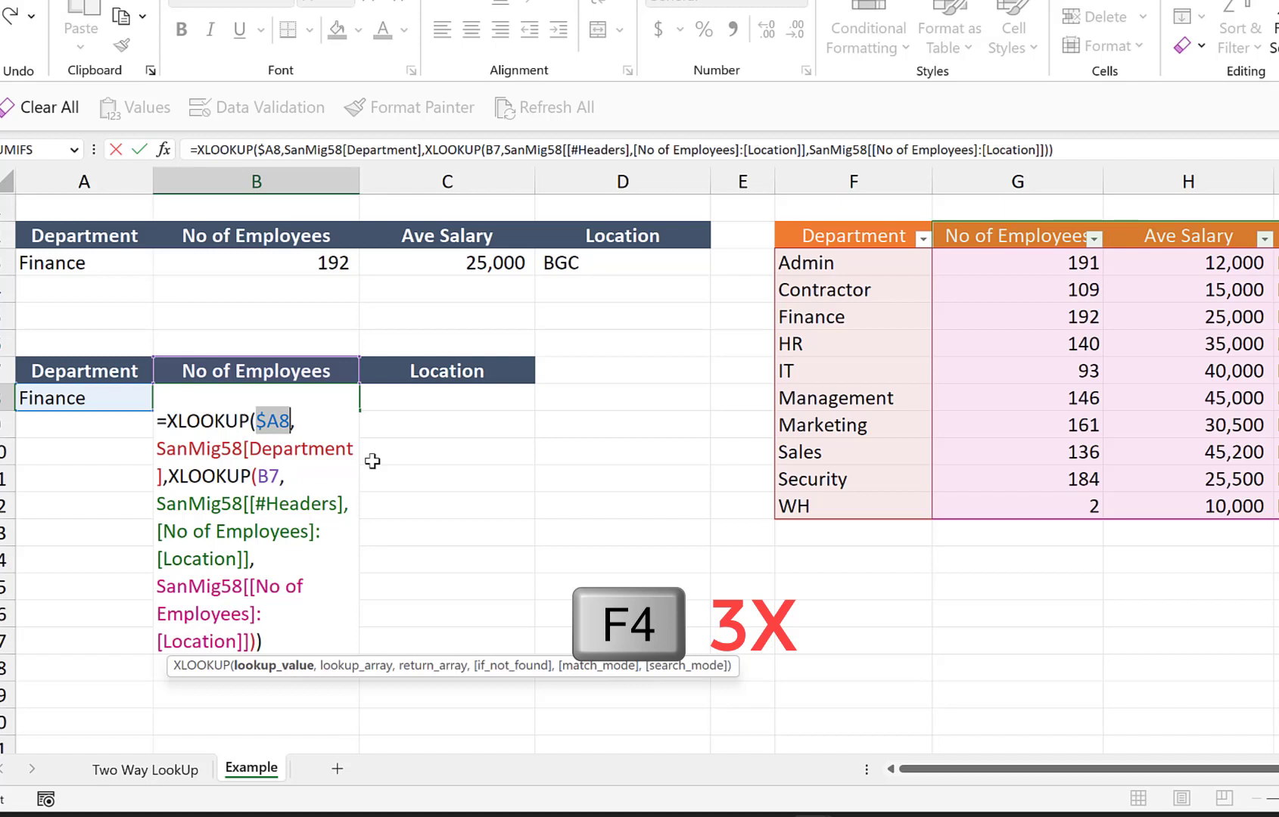
{"action": "left_click", "coordinate": [270, 475]}
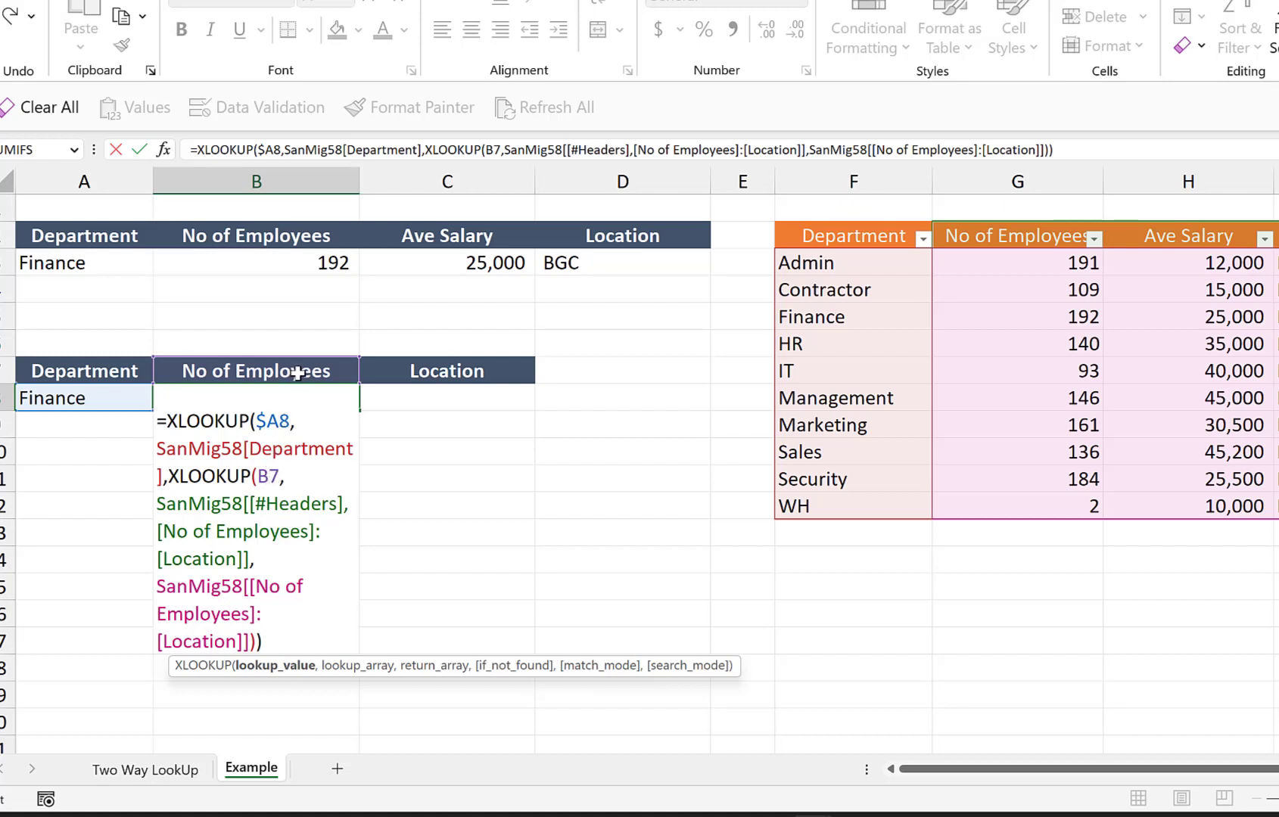
{"action": "key", "text": "F4"}
{"action": "key", "text": "F4"}
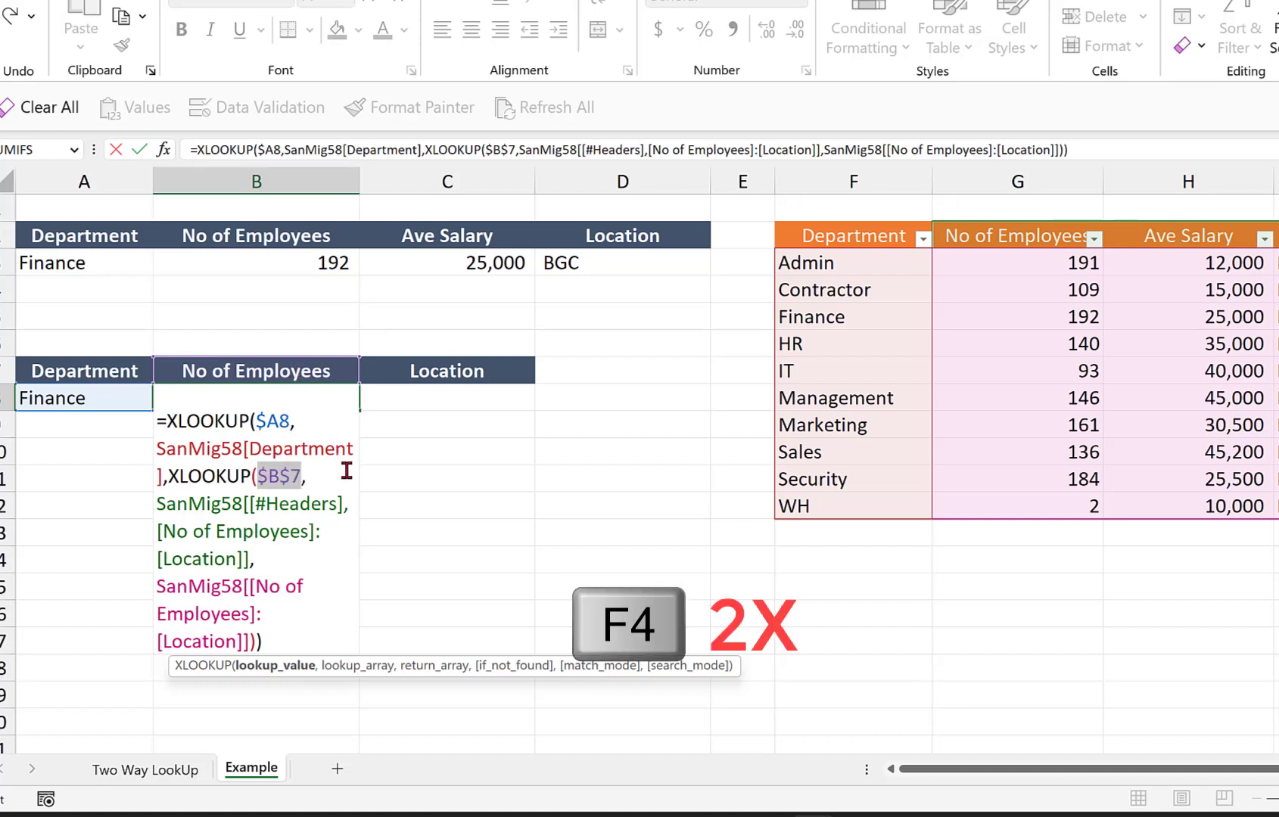
{"action": "key", "text": "F4"}
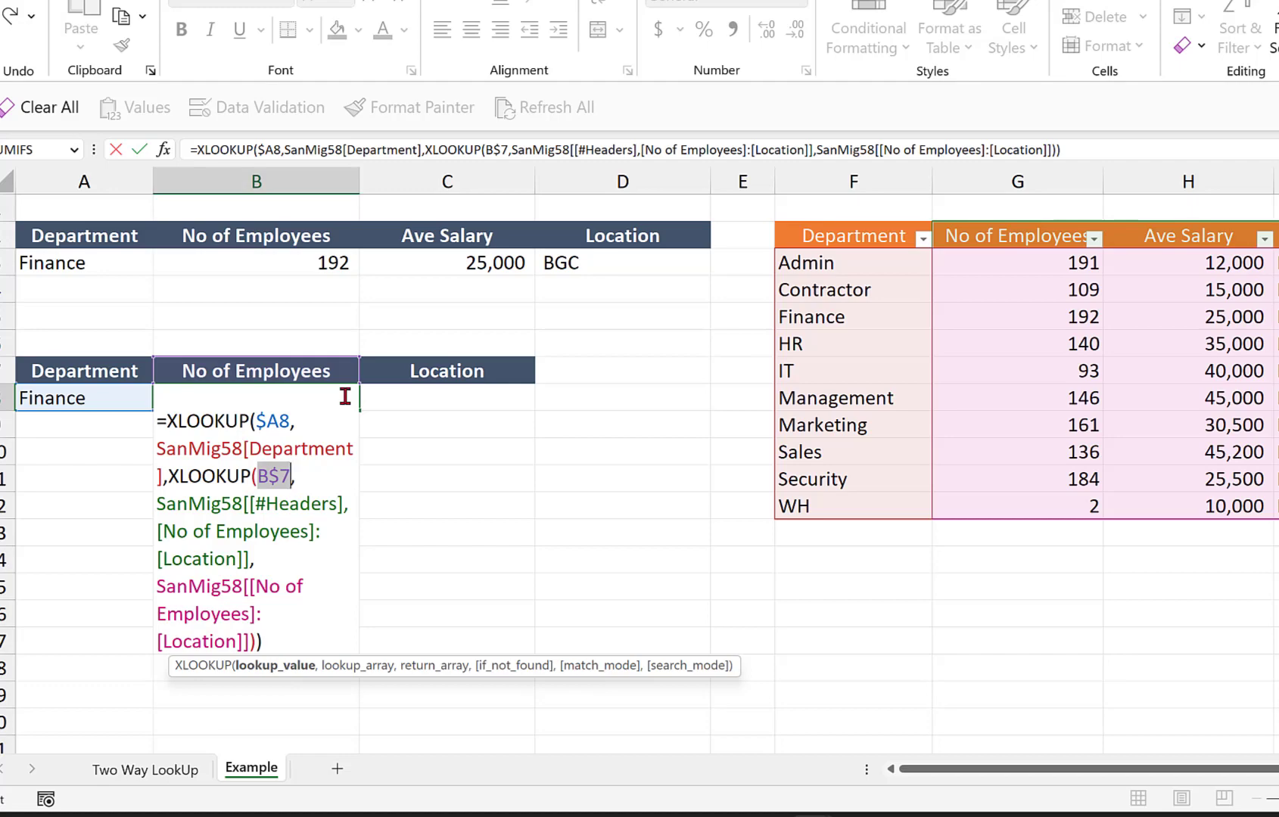
Copy the locked B8 formula into C8, where $A8 and C$7 return BGC
{"action": "key", "text": "ctrl+Return"}
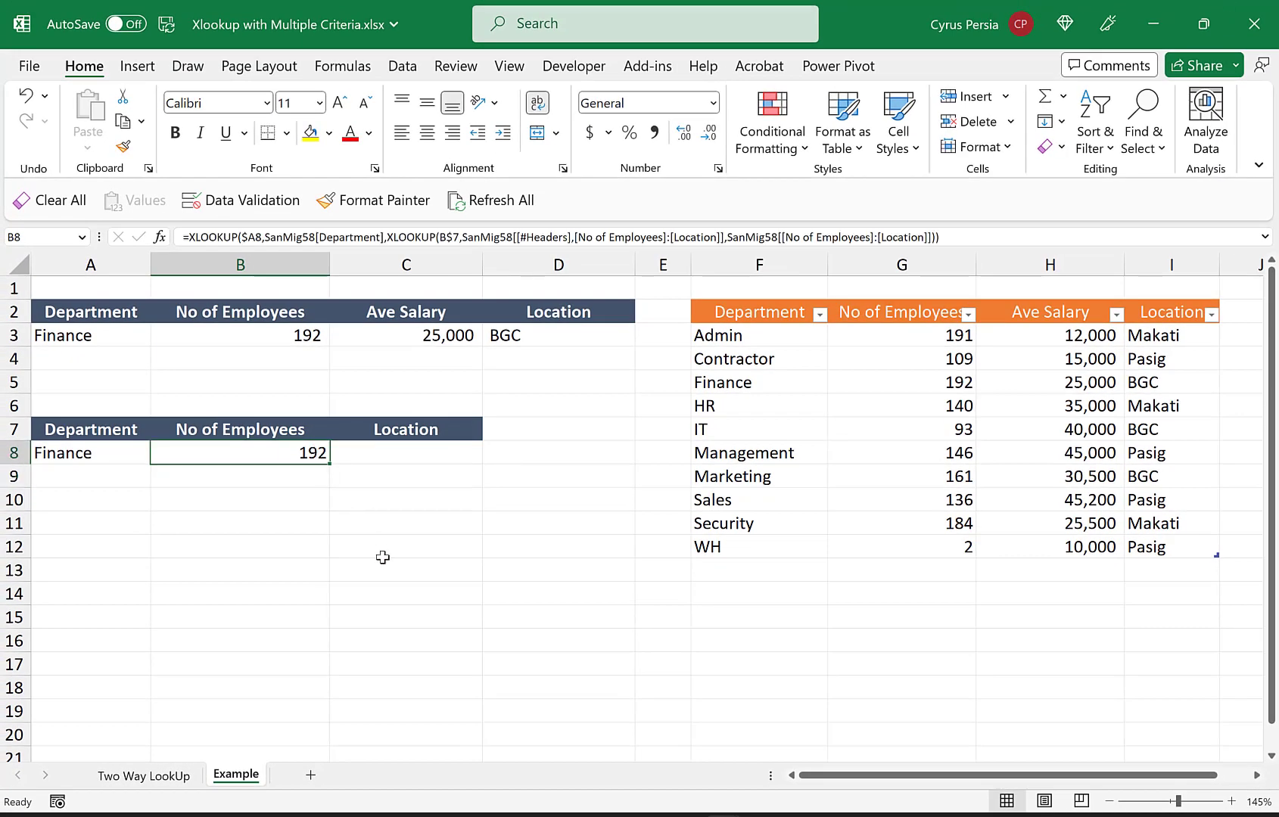
{"action": "key", "text": "ctrl+c"}
{"action": "key", "text": "Right"}
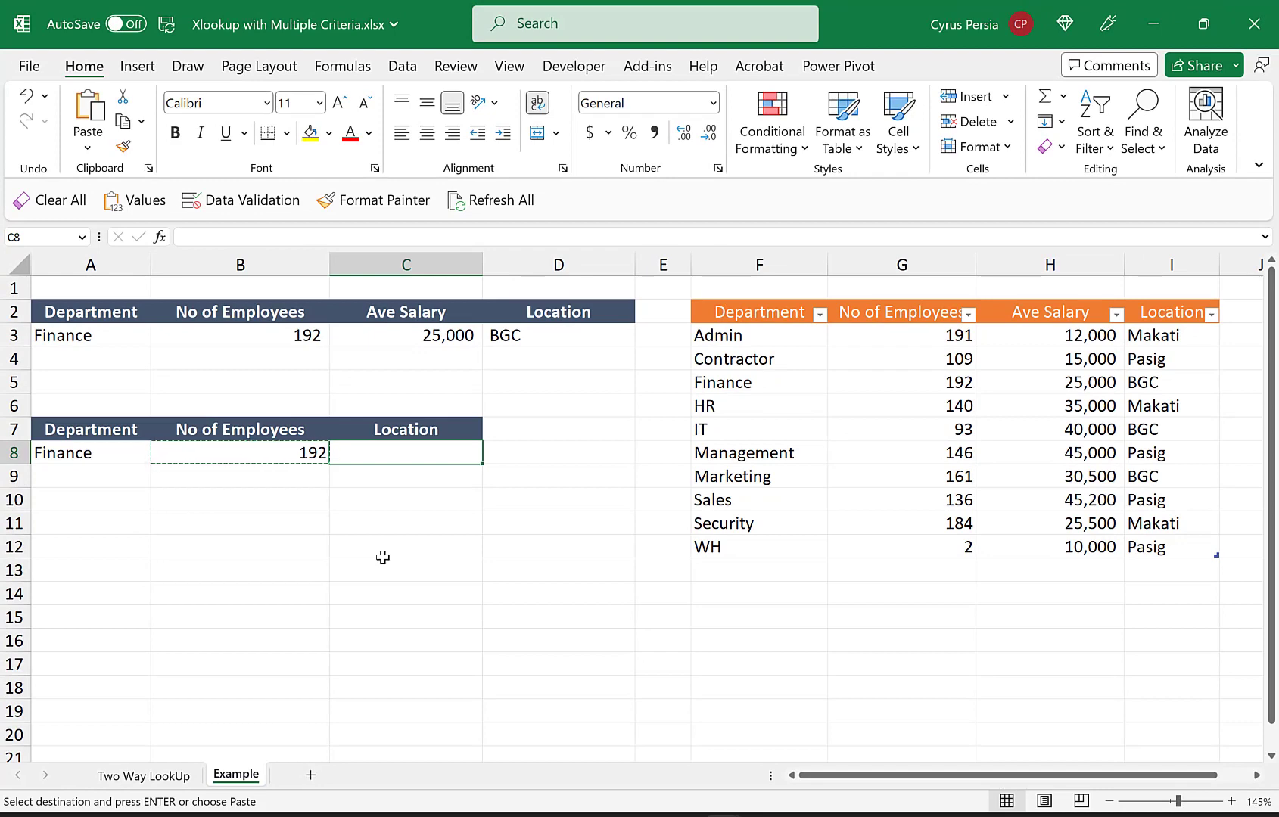
{"action": "key", "text": "Return"}
{"action": "key", "text": "F2"}
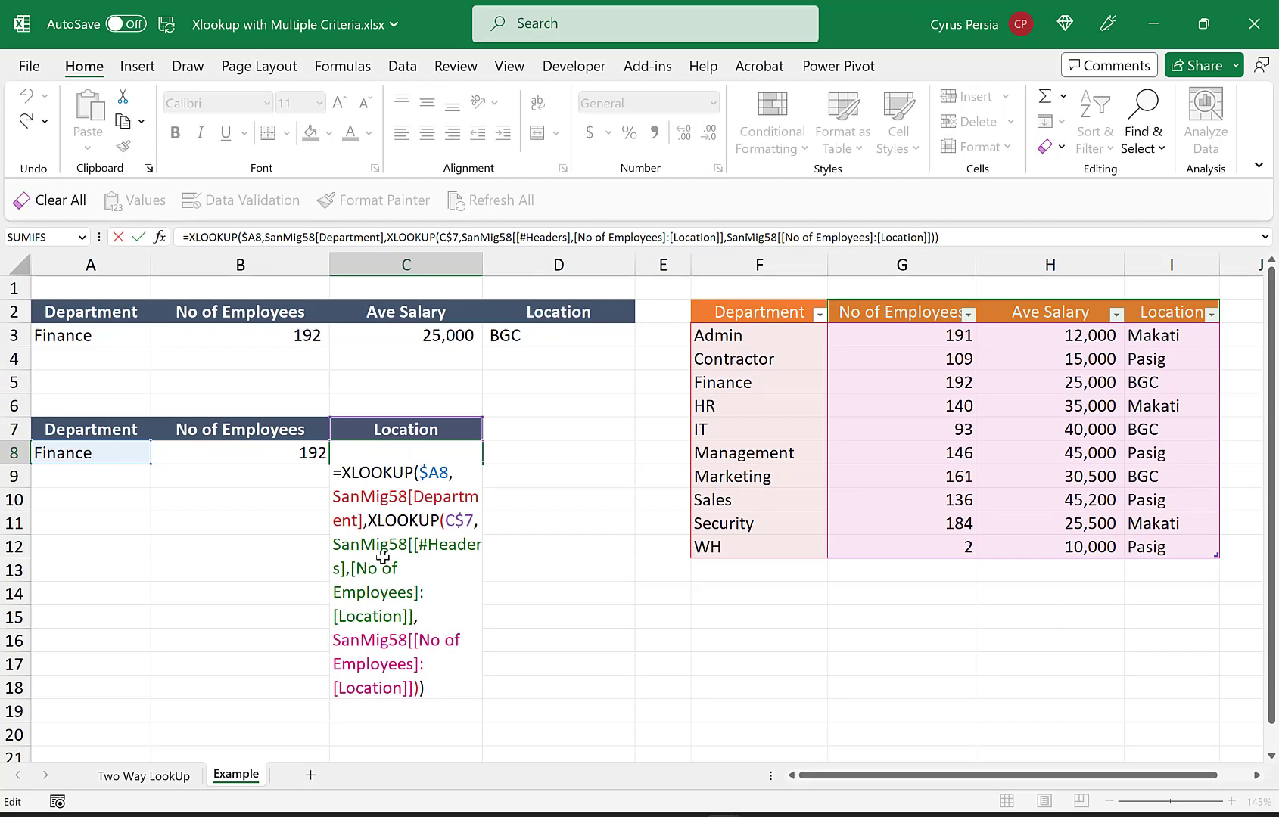
{"action": "key", "text": "Escape"}
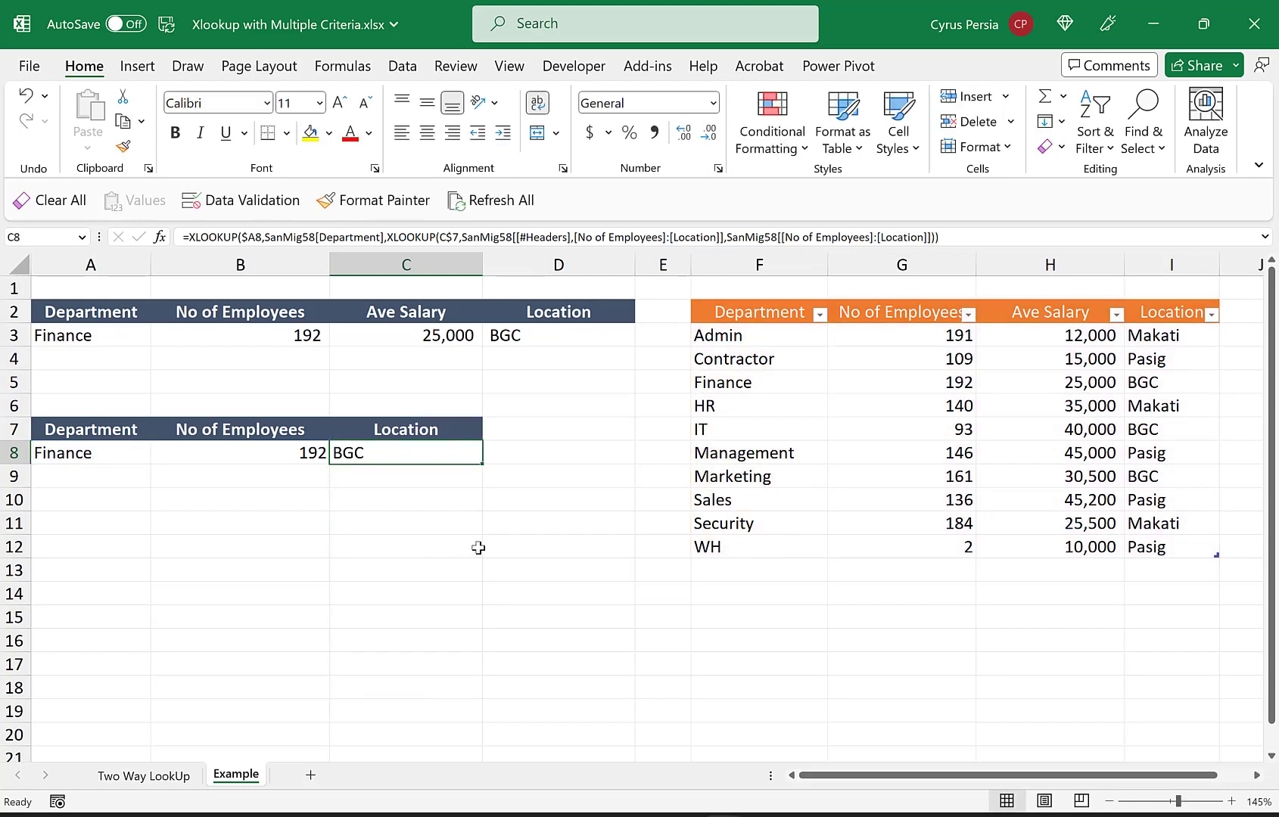
Replace B7's header with Ave Salary from C2, so B8 returns 25000
{"action": "left_click", "coordinate": [260, 430]}
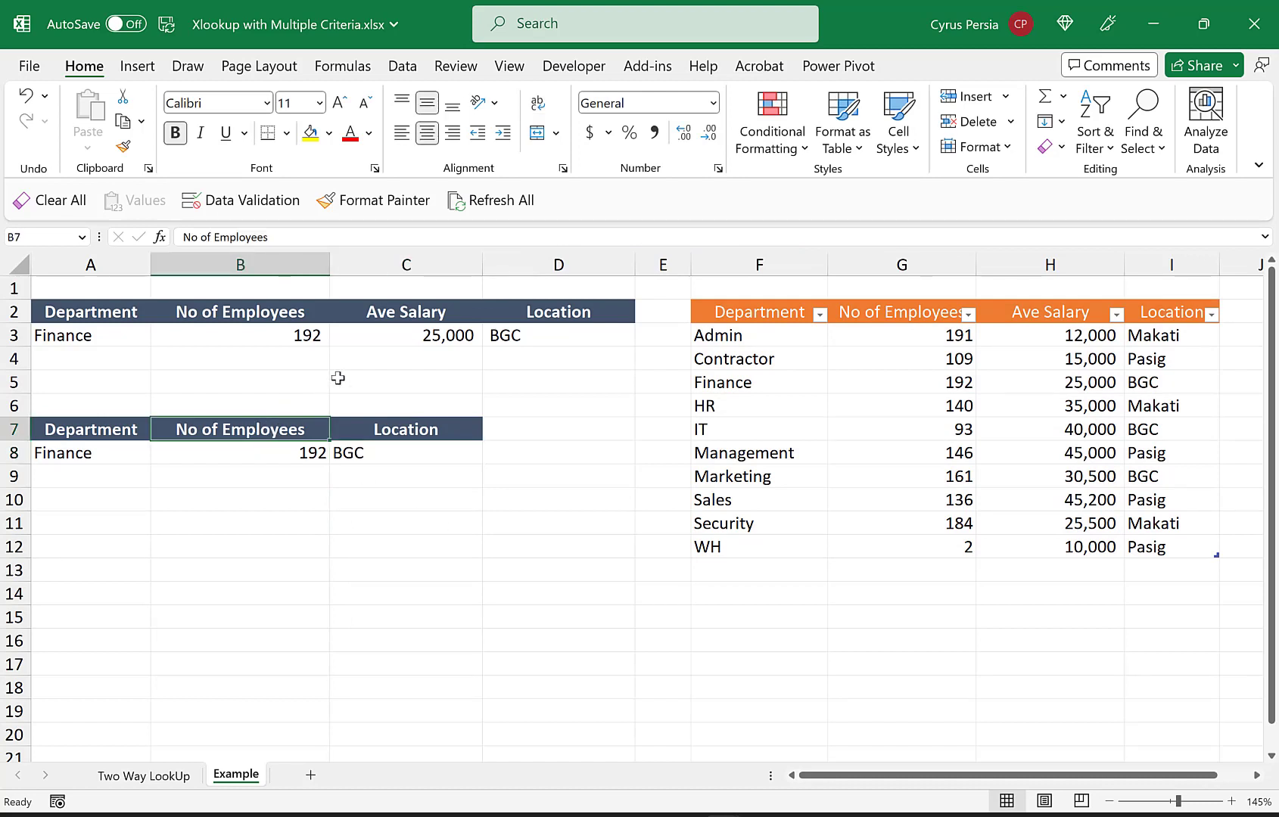
{"action": "left_click", "coordinate": [437, 310]}
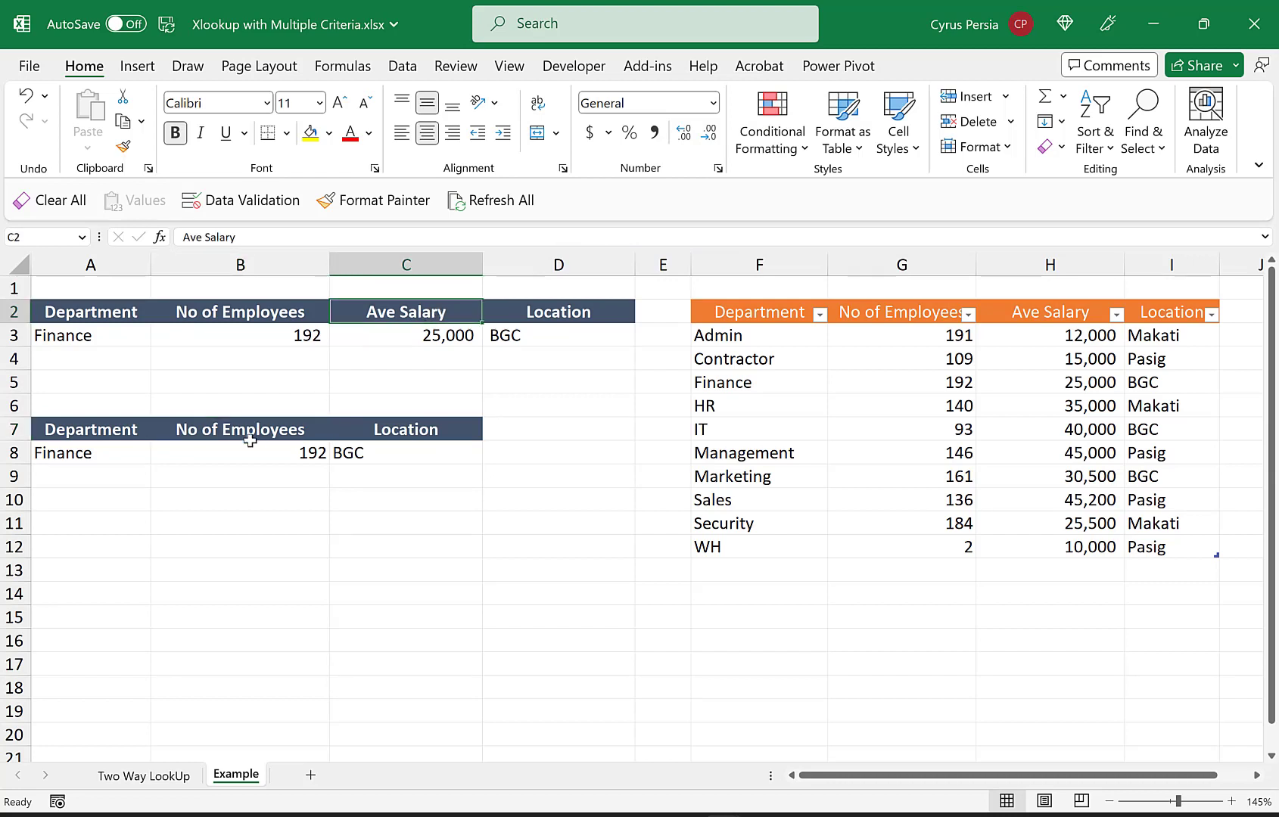
{"action": "key", "text": "ctrl+c"}
{"action": "left_click", "coordinate": [248, 438]}
{"action": "key", "text": "ctrl+v"}
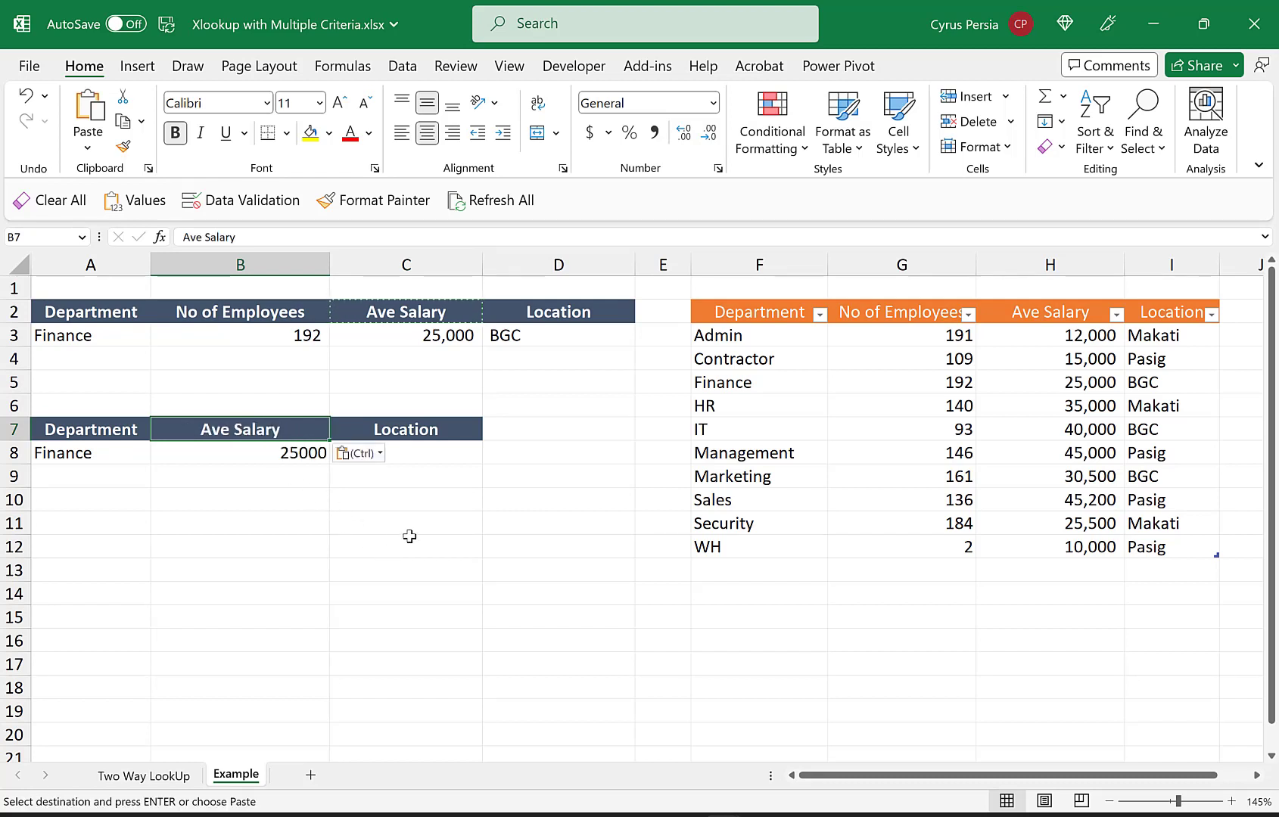
{"action": "key", "text": "Escape"}
{"action": "left_click", "coordinate": [263, 452]}
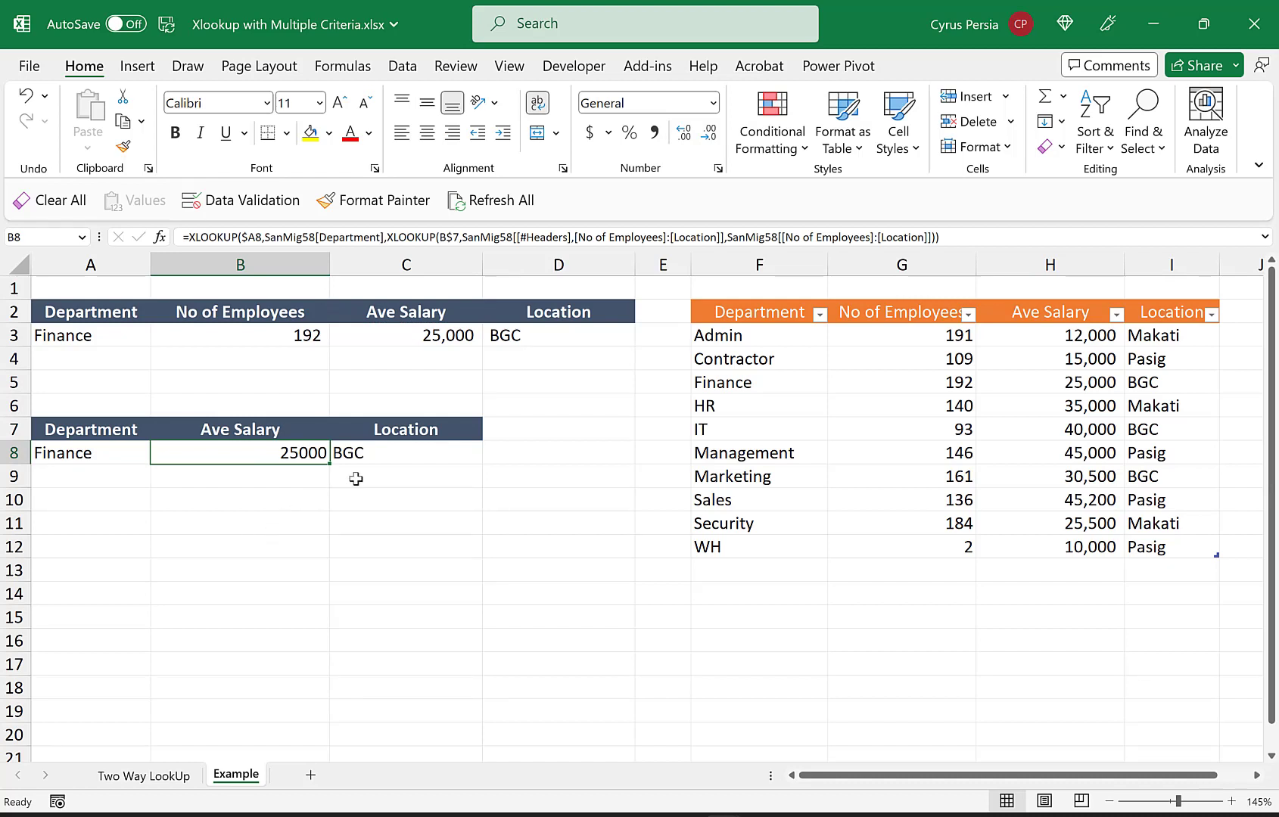
Copy the No of Employees header from B2 into C7, so C8 returns 192
{"action": "key", "text": "Up"}
{"action": "key", "text": "Up"}
{"action": "key", "text": "Up"}
{"action": "key", "text": "Up"}
{"action": "key", "text": "Up"}
{"action": "key", "text": "Up"}
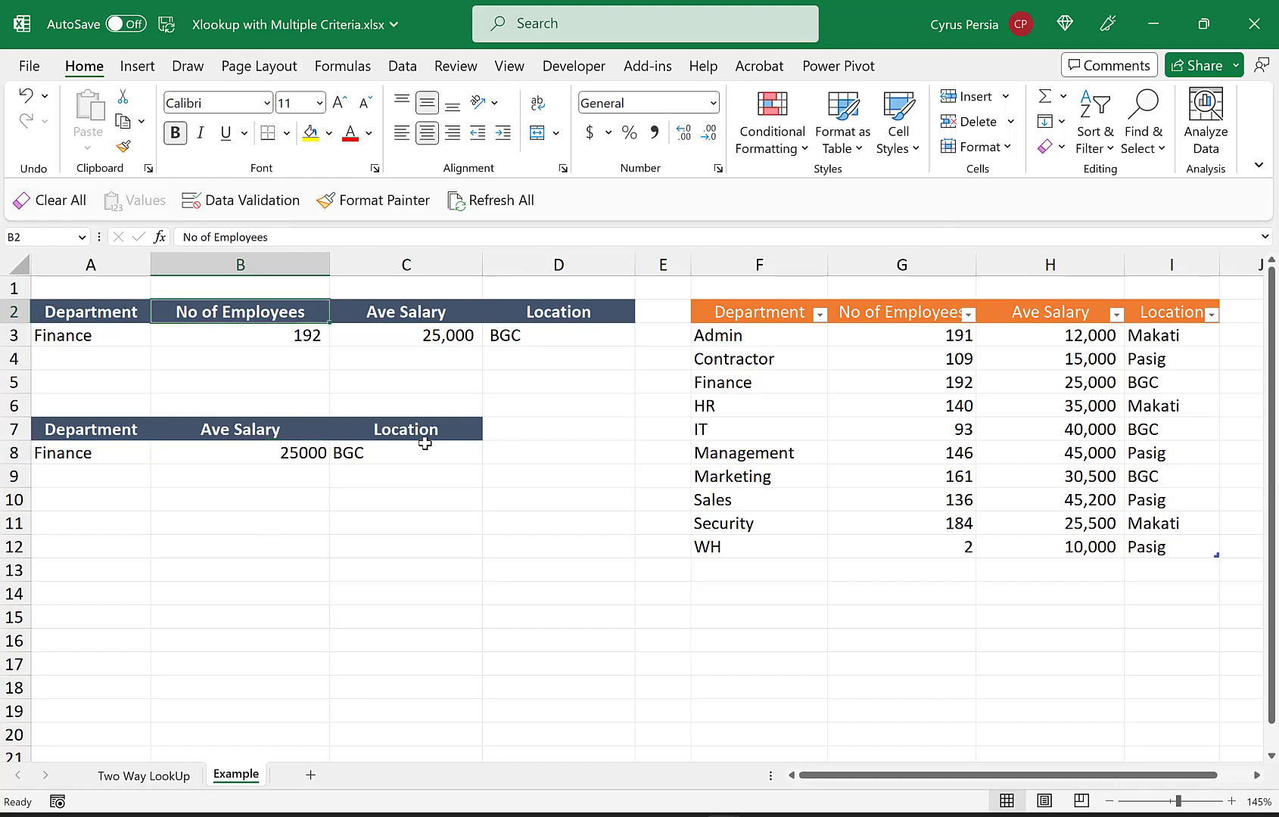
{"action": "key", "text": "ctrl+c"}
{"action": "left_click", "coordinate": [424, 432]}
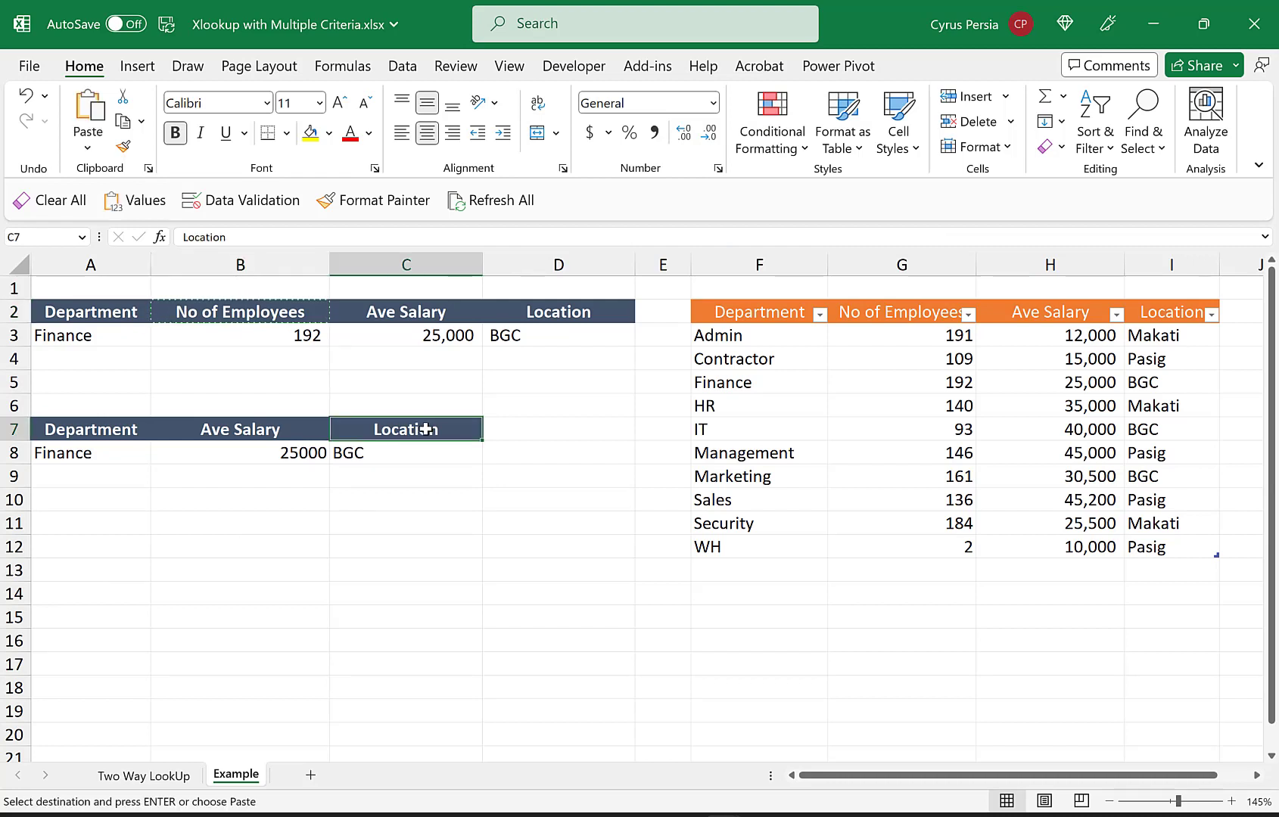
{"action": "key", "text": "ctrl+v"}
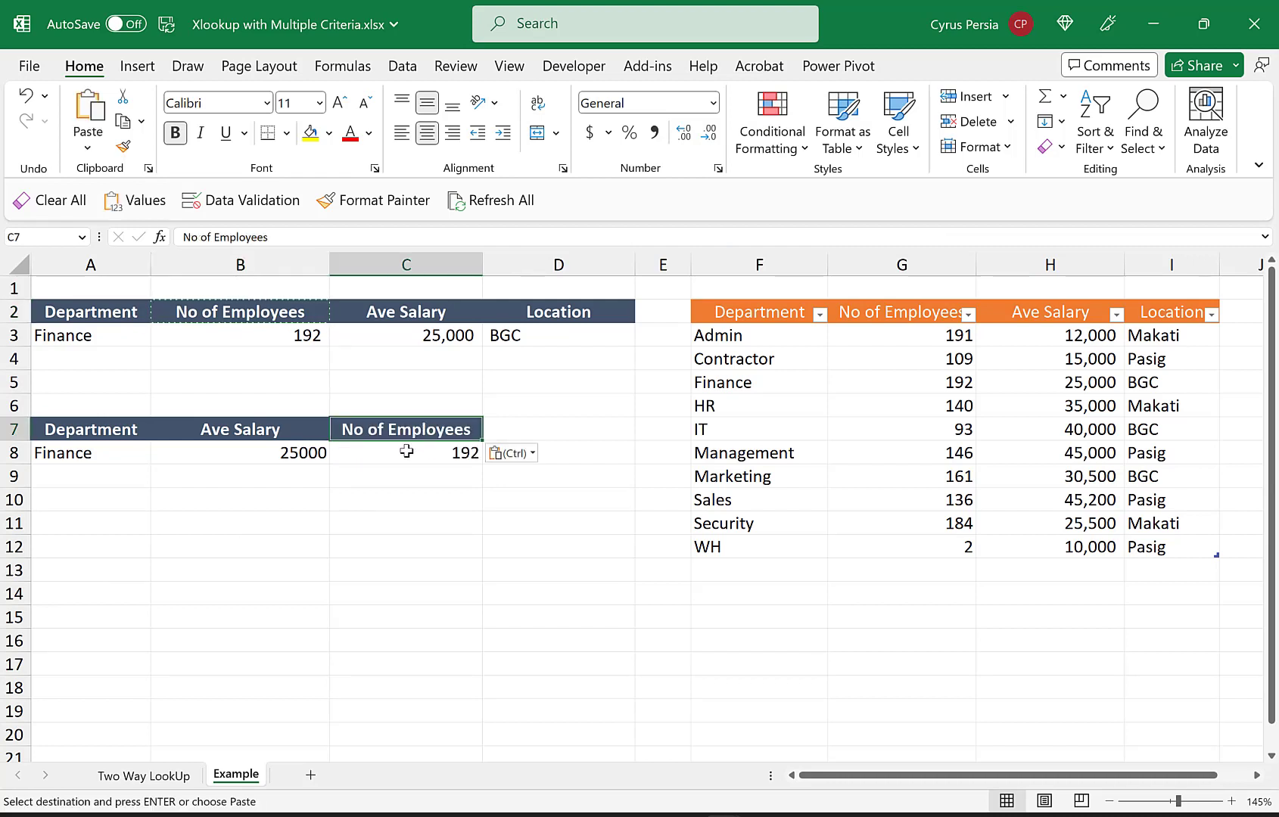
{"action": "left_click", "coordinate": [407, 447]}
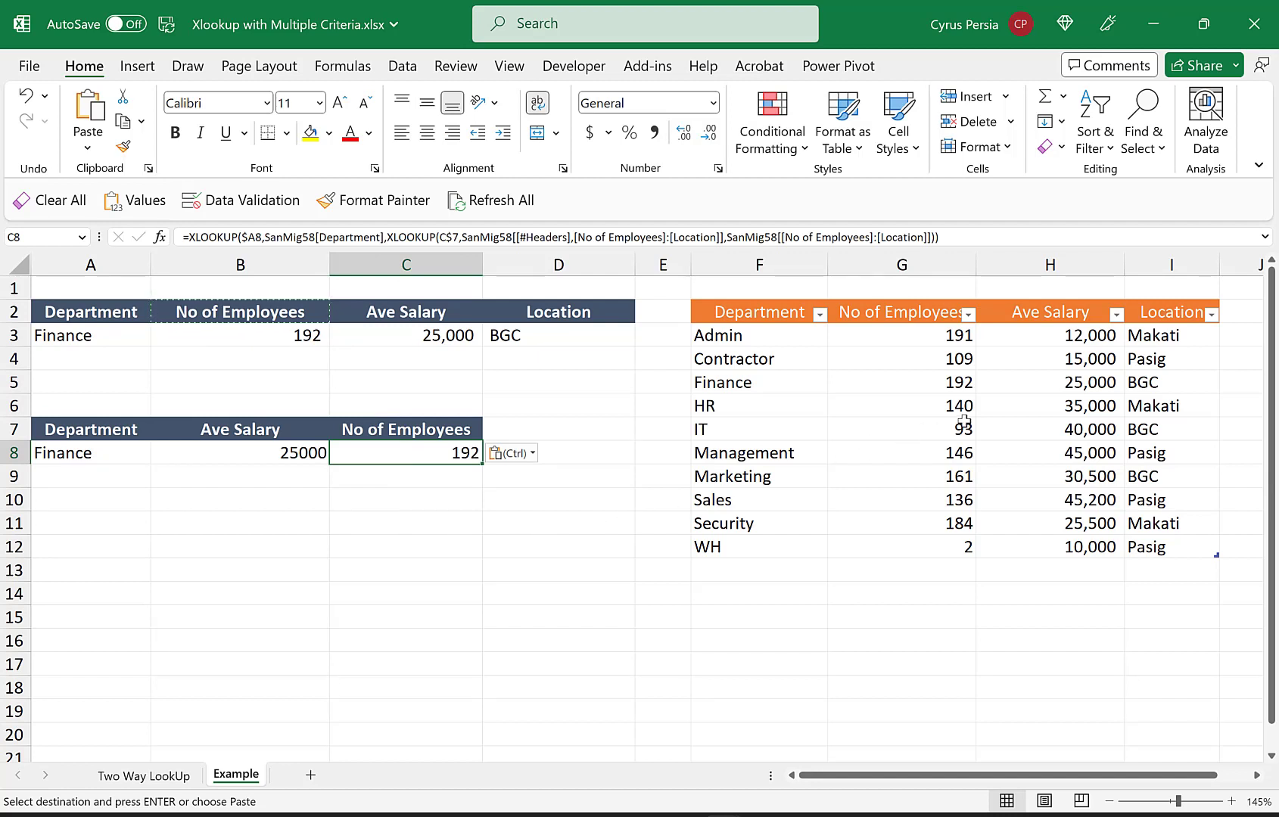
Enter HR in A9 below Finance
{"action": "left_click", "coordinate": [103, 478]}
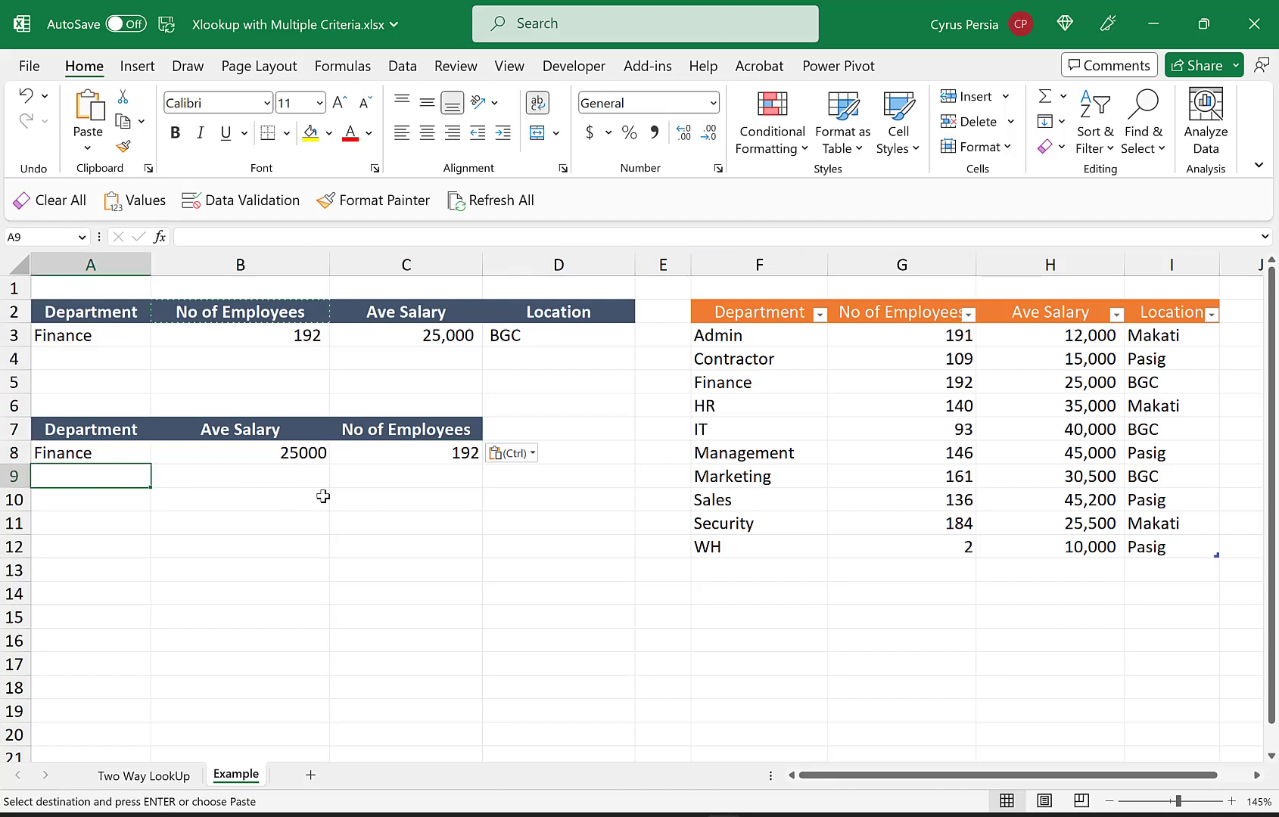
{"action": "type", "text": "HR"}
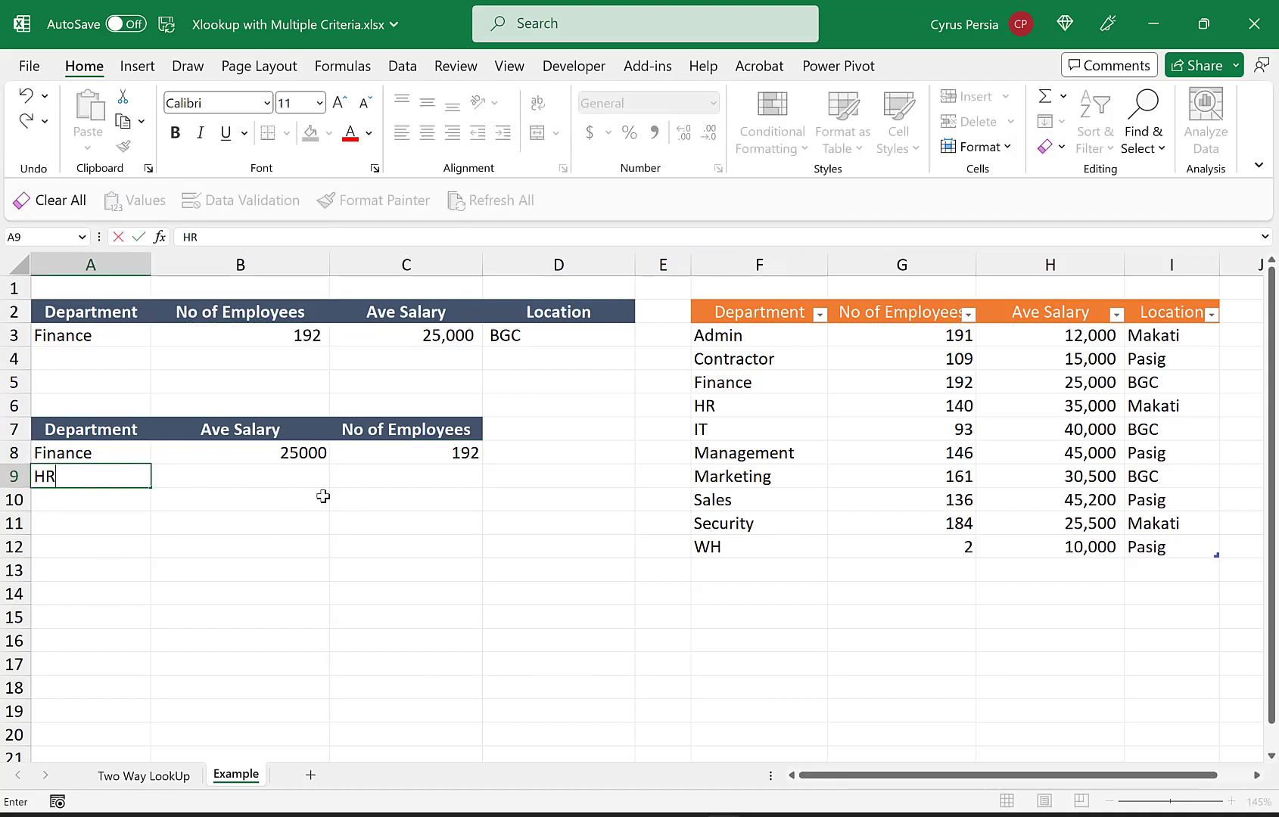
{"action": "key", "text": "ctrl+Return"}
Copy the B8:C8 lookups into row 9, returning HR's Ave Salary 35000 and 140 employees
{"action": "left_click_drag", "start_coordinate": [310, 452], "coordinate": [416, 451]}
{"action": "key", "text": "ctrl+c"}
{"action": "left_click", "coordinate": [279, 476]}
{"action": "key", "text": "ctrl+v"}
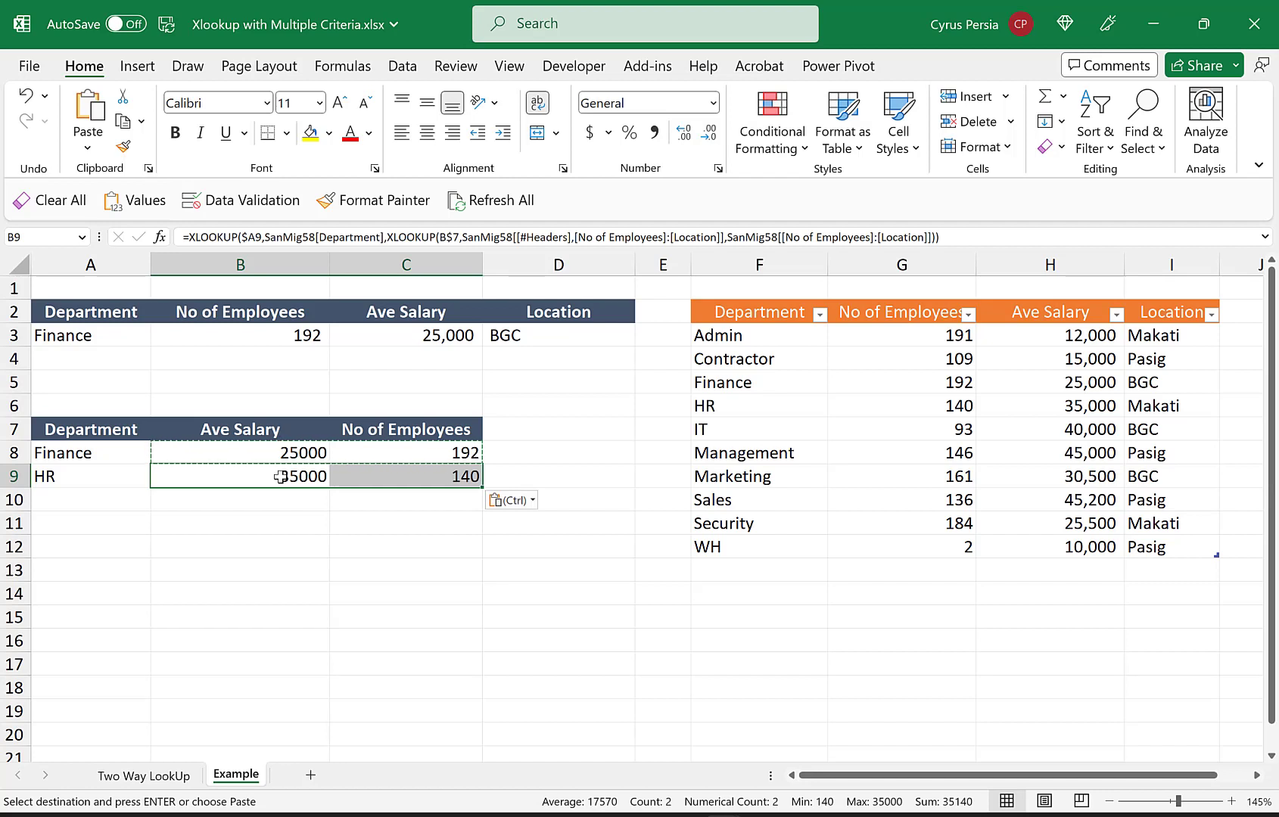
{"action": "key", "text": "Escape"}
{"action": "left_click", "coordinate": [282, 477]}
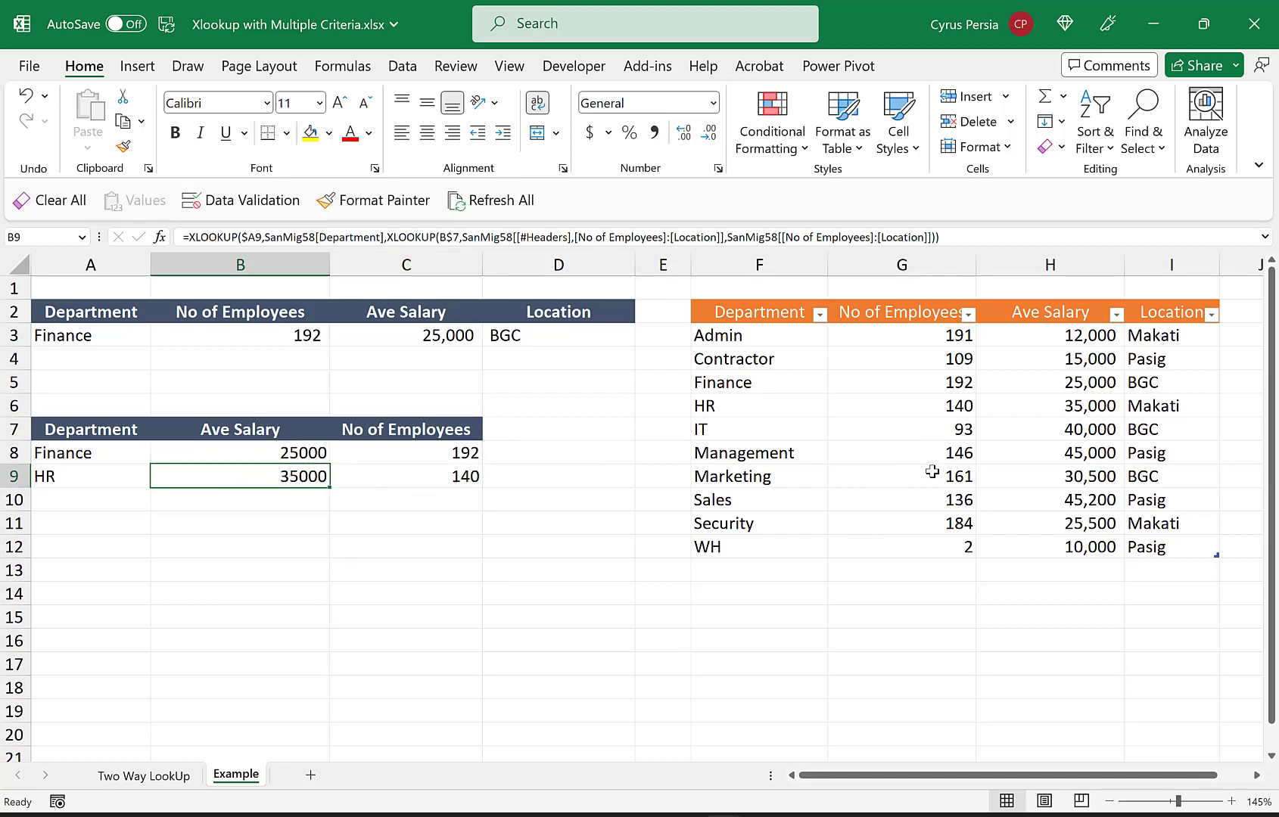
{"action": "left_click", "coordinate": [1039, 406]}
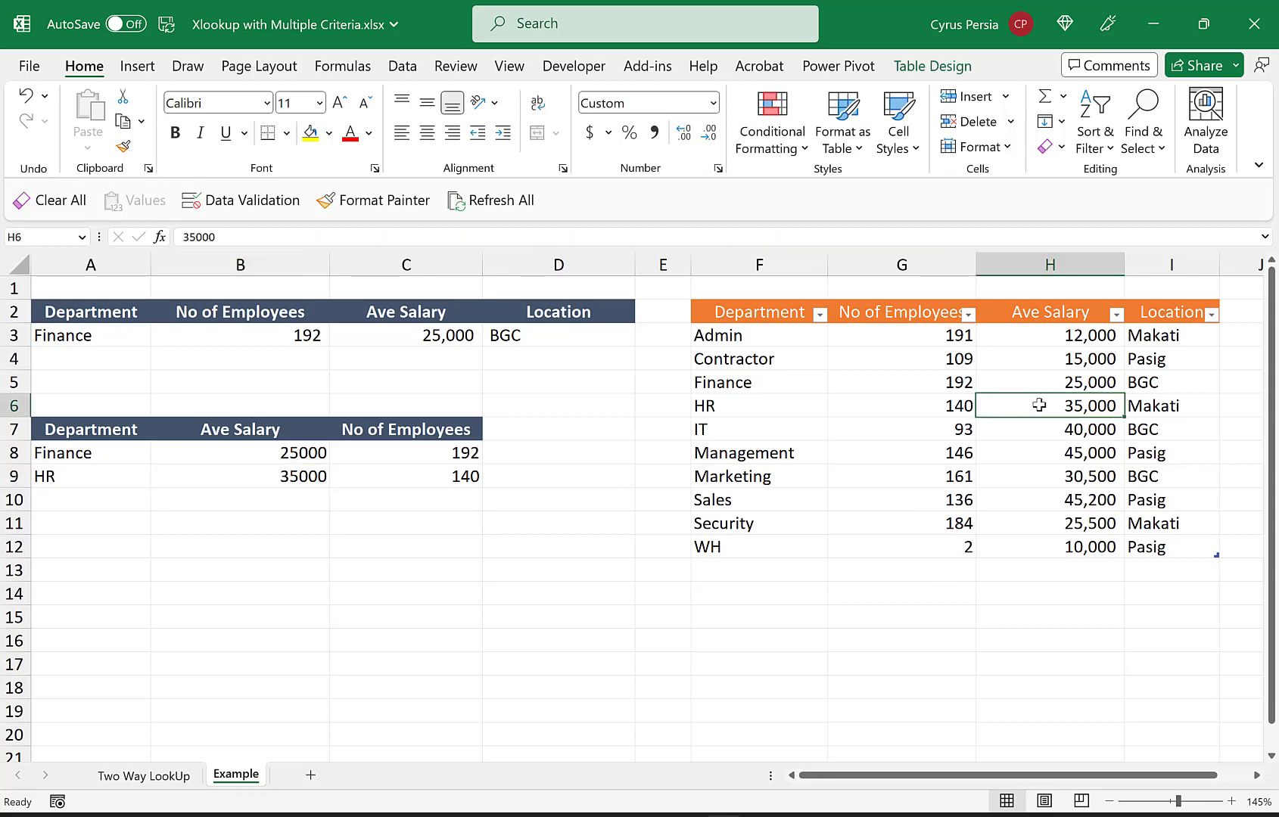
{"action": "left_click", "coordinate": [870, 412]}
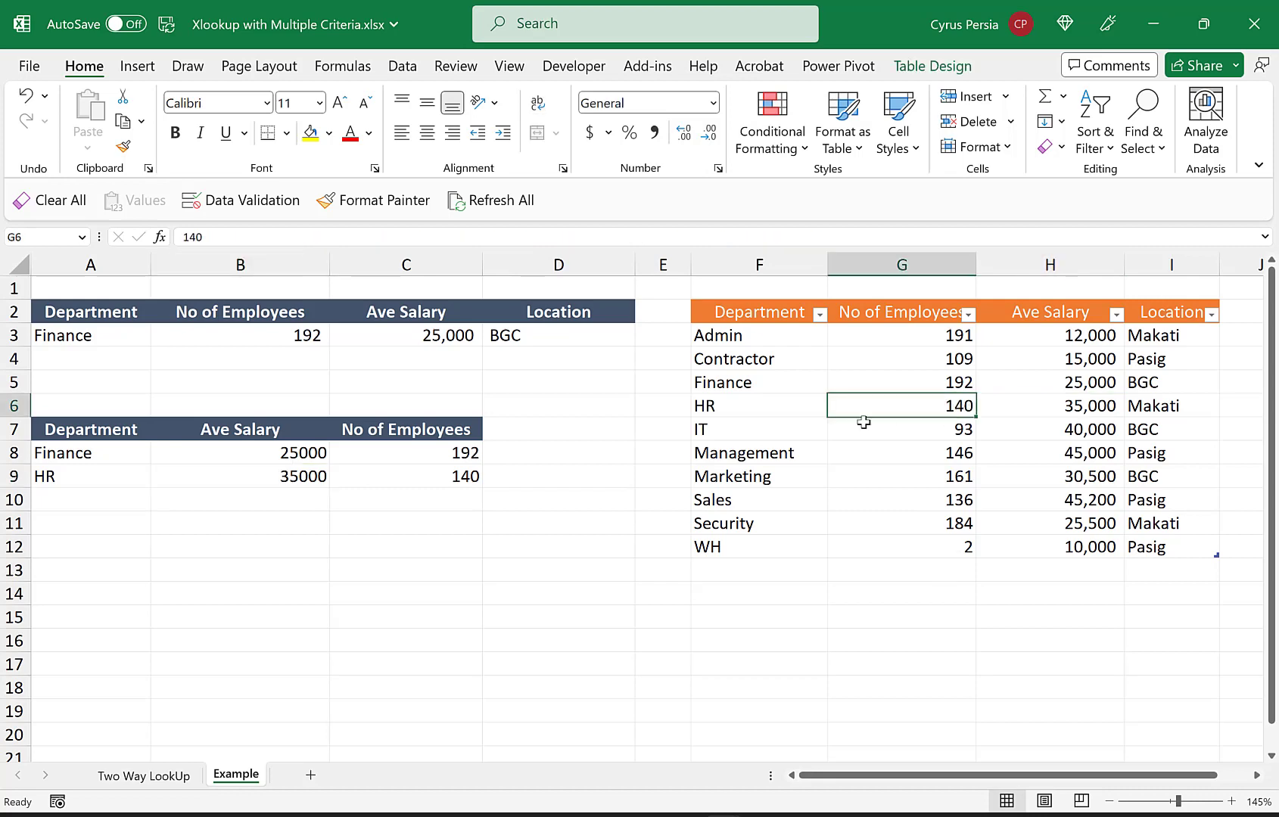
{"action": "left_click", "coordinate": [362, 514]}
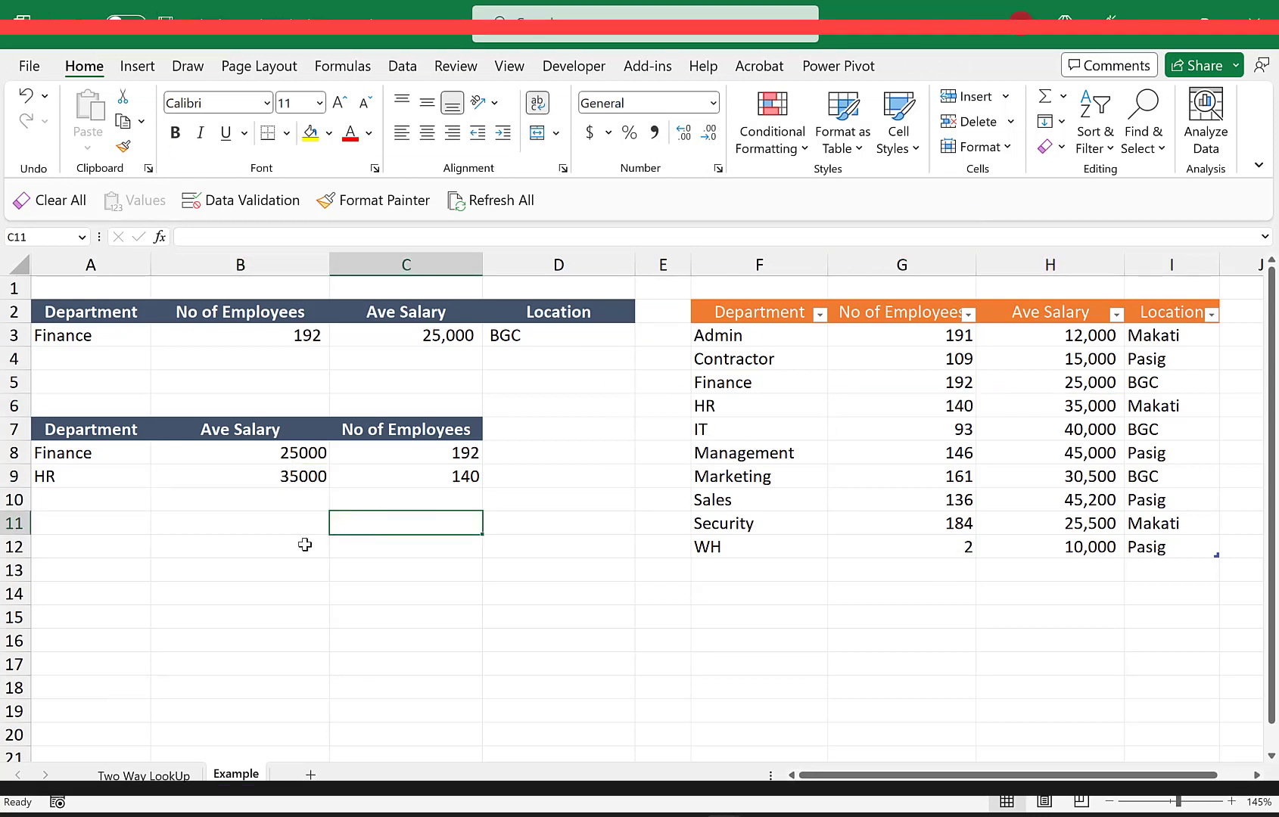